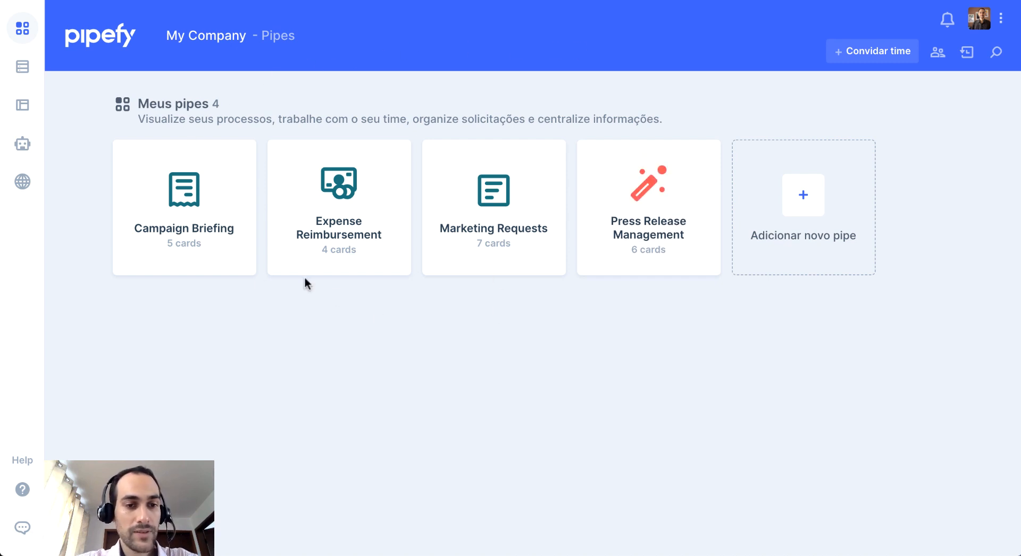
Open the Campaign Briefing pipe and bring up its new campaign form to review the fields.
click(207, 198)
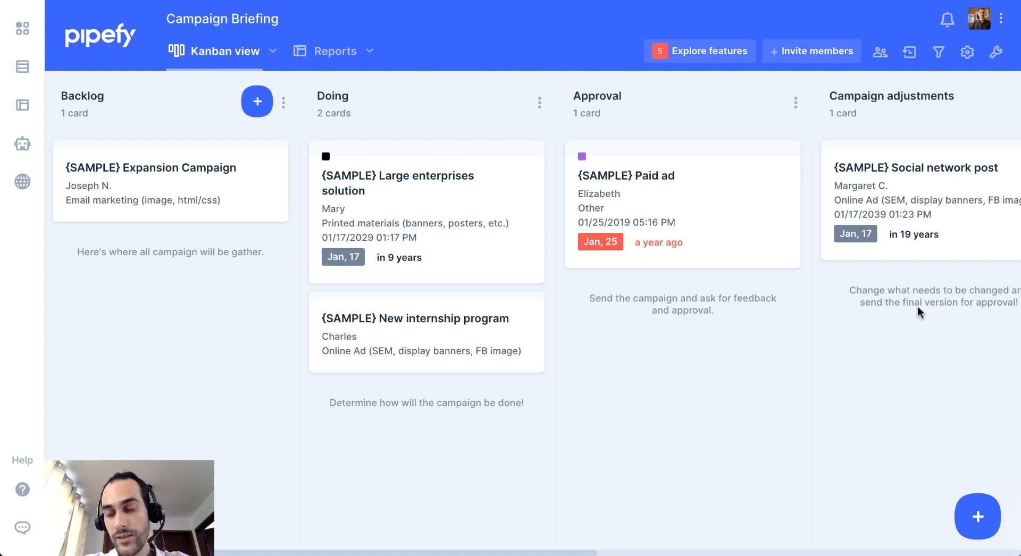
click(976, 508)
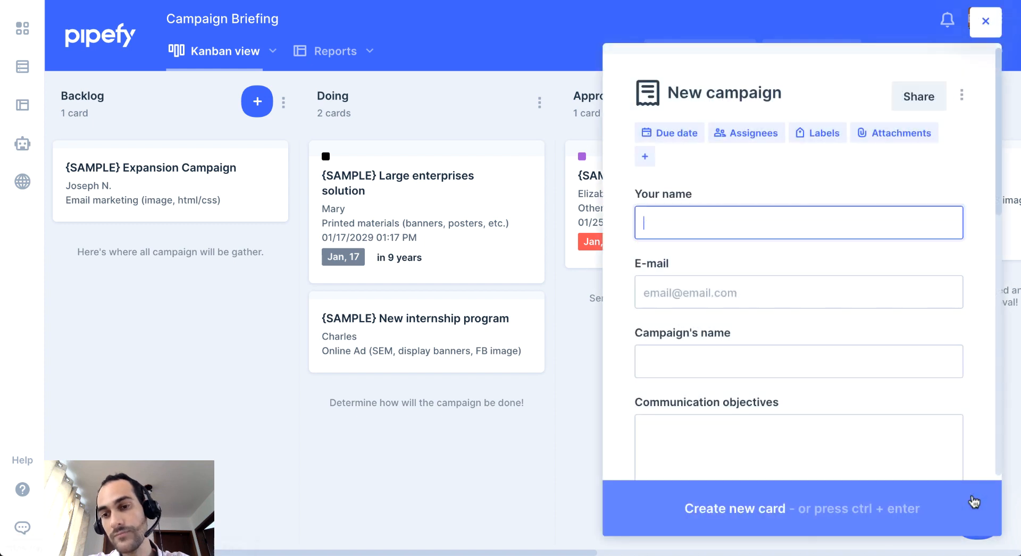
drag(999, 128, 509, 40)
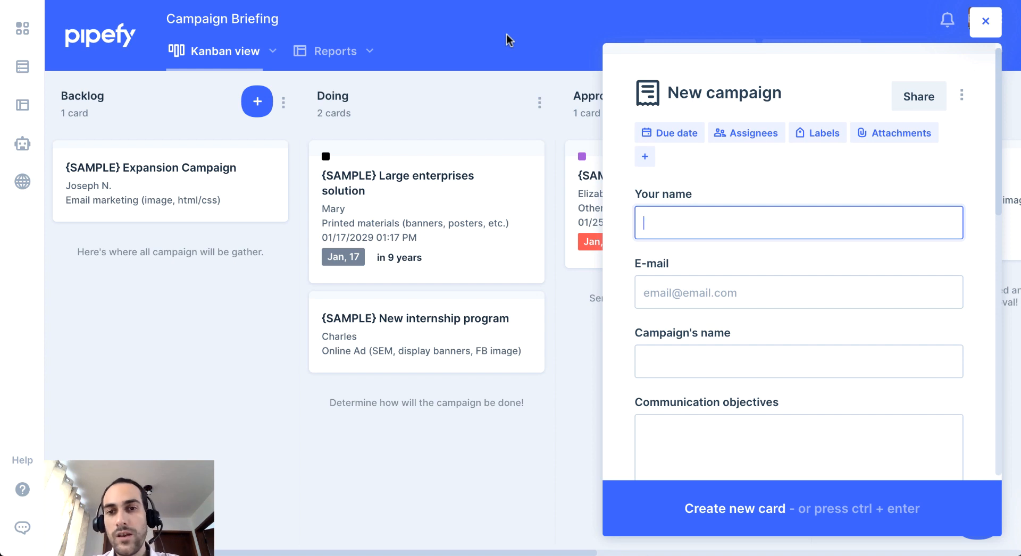
scroll(777, 127, down, 3)
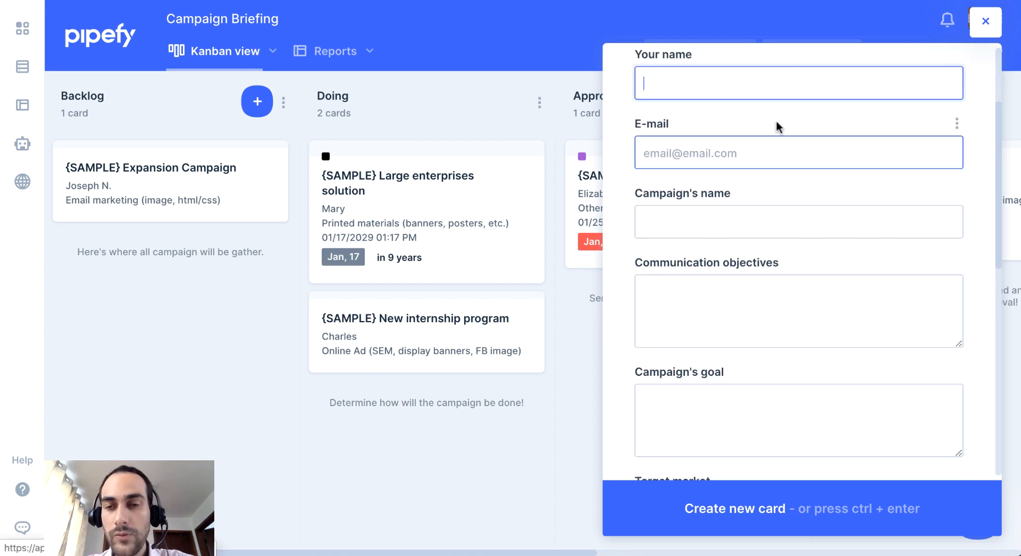
scroll(777, 127, up, 3)
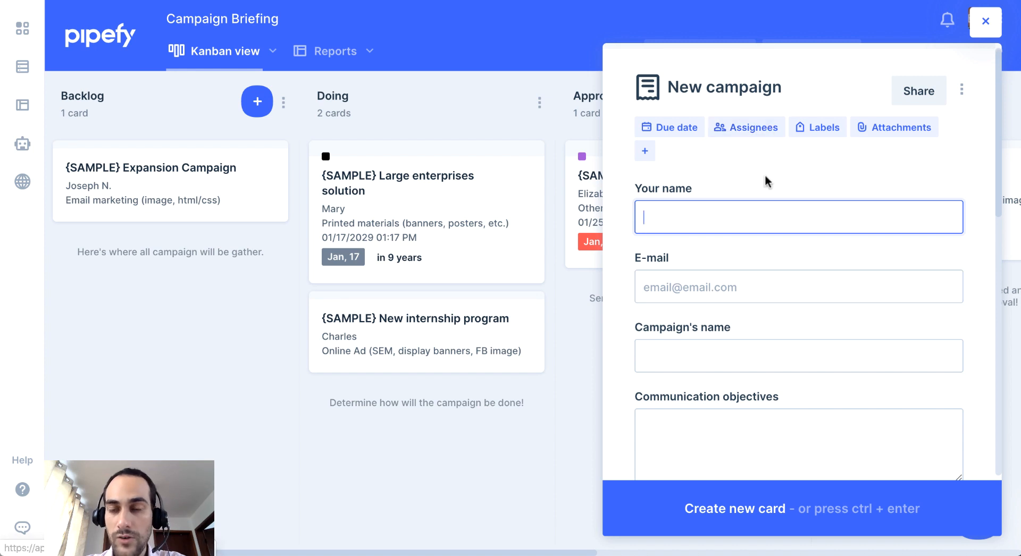
scroll(766, 180, down, 3)
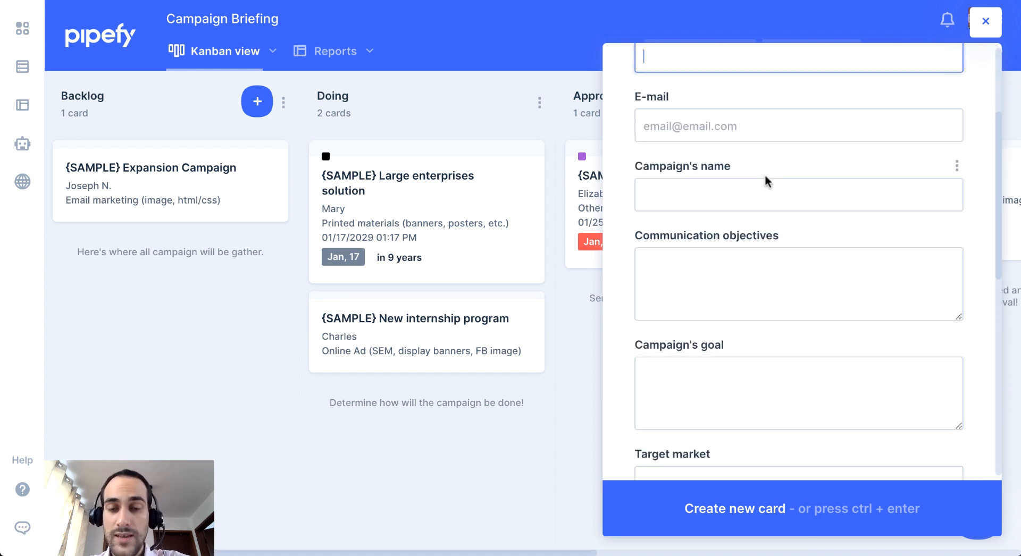
scroll(766, 178, up, 3)
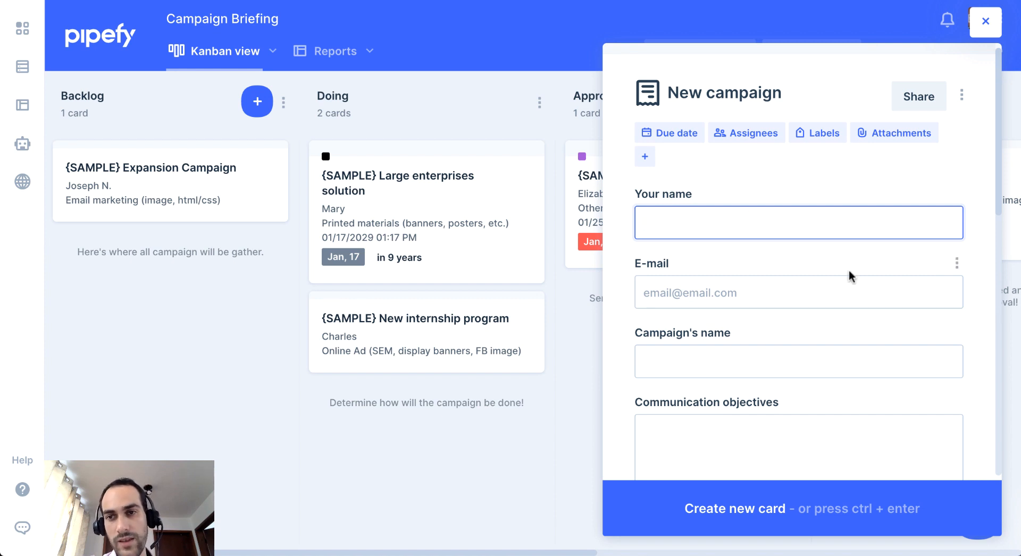
Open the new campaign form's public sharing settings and select its public link.
click(935, 106)
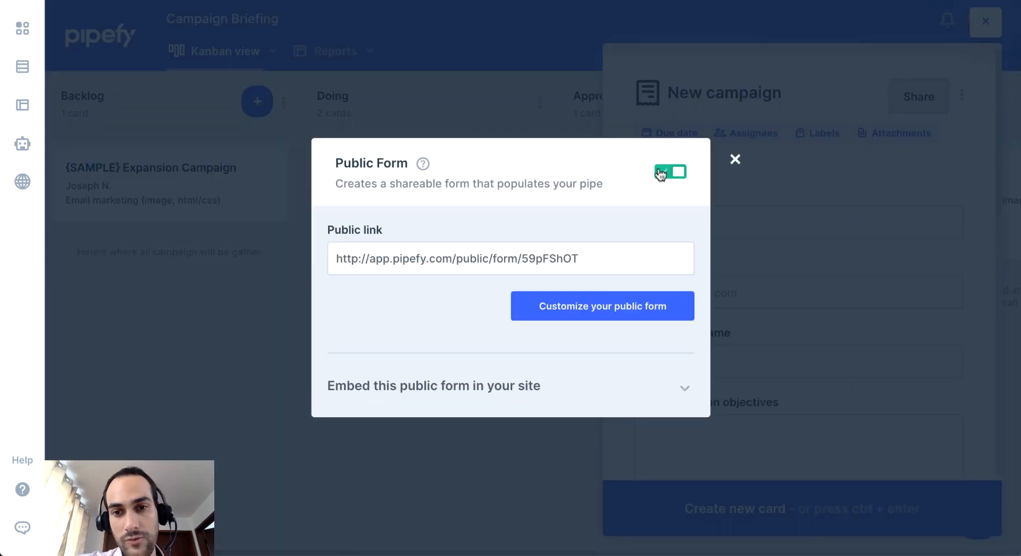
click(599, 257)
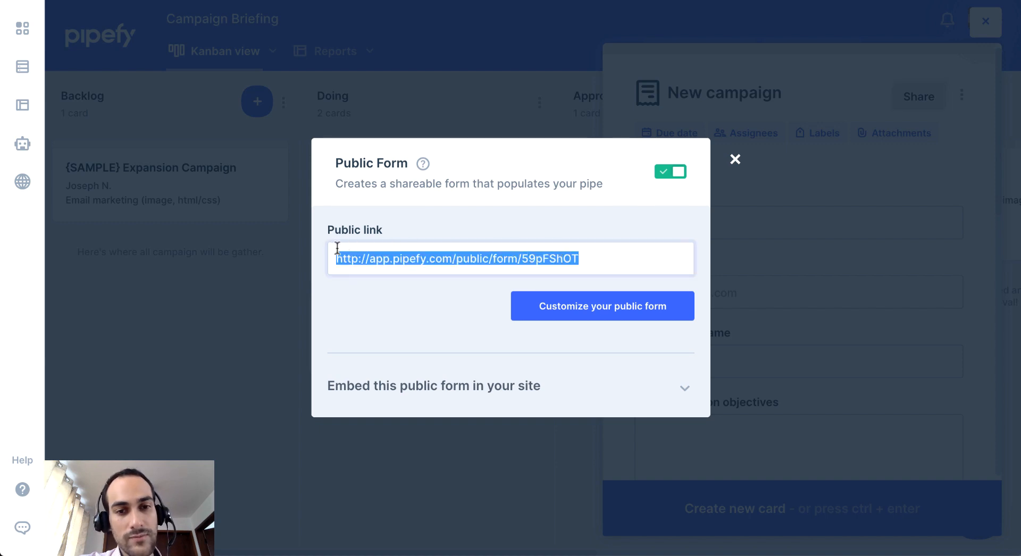
click(675, 354)
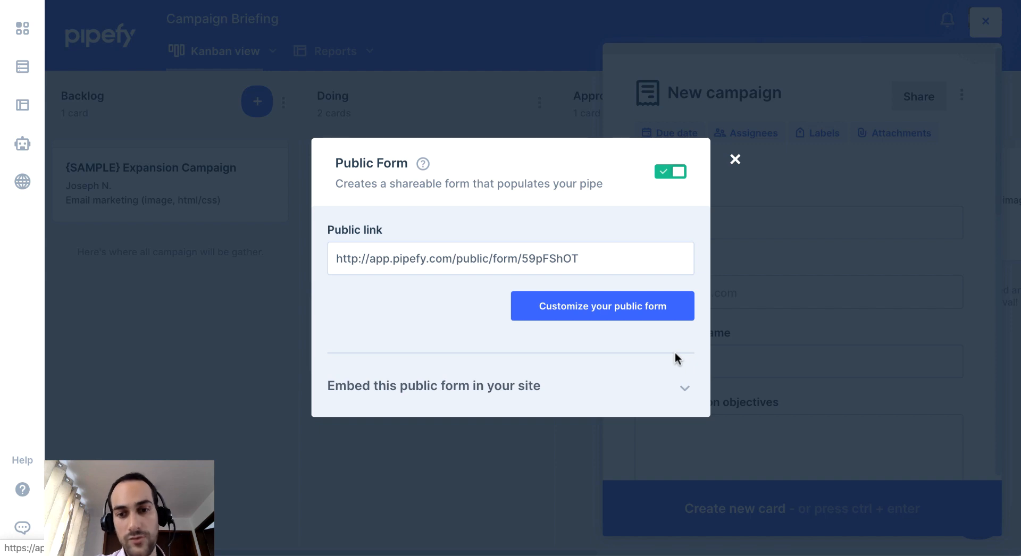
Expand the public form's site embed section, select the whole iframe code and collapse the section again.
click(685, 386)
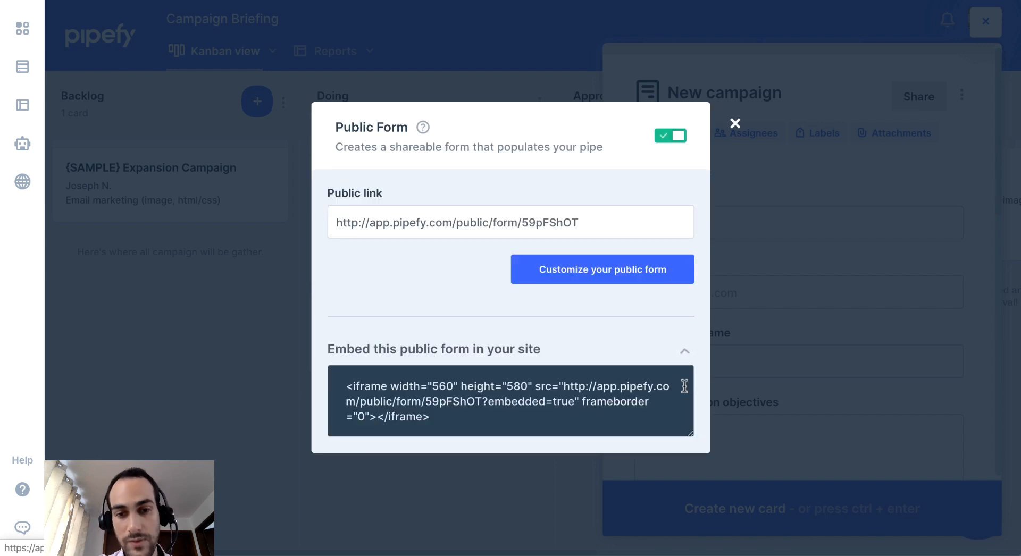
drag(470, 415, 340, 378)
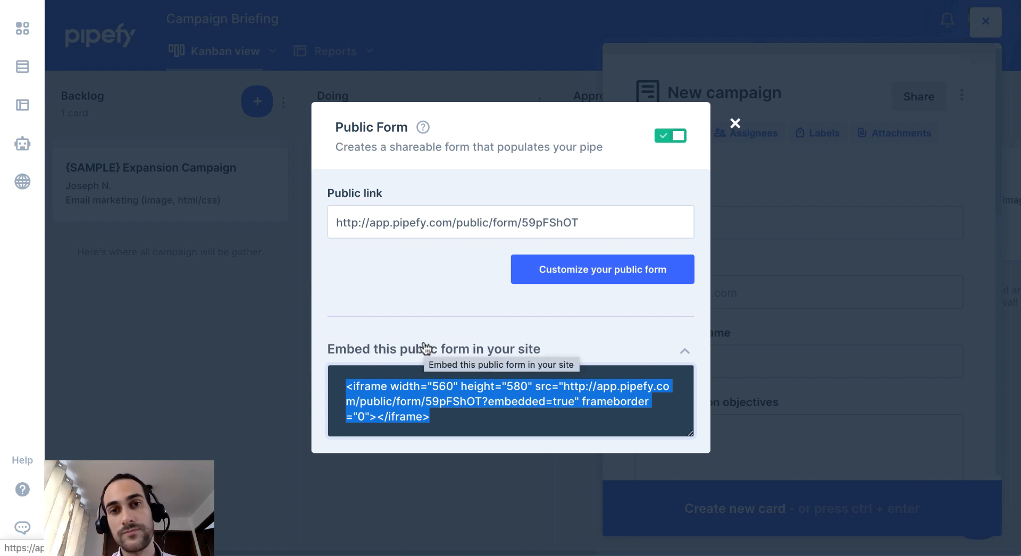
click(460, 318)
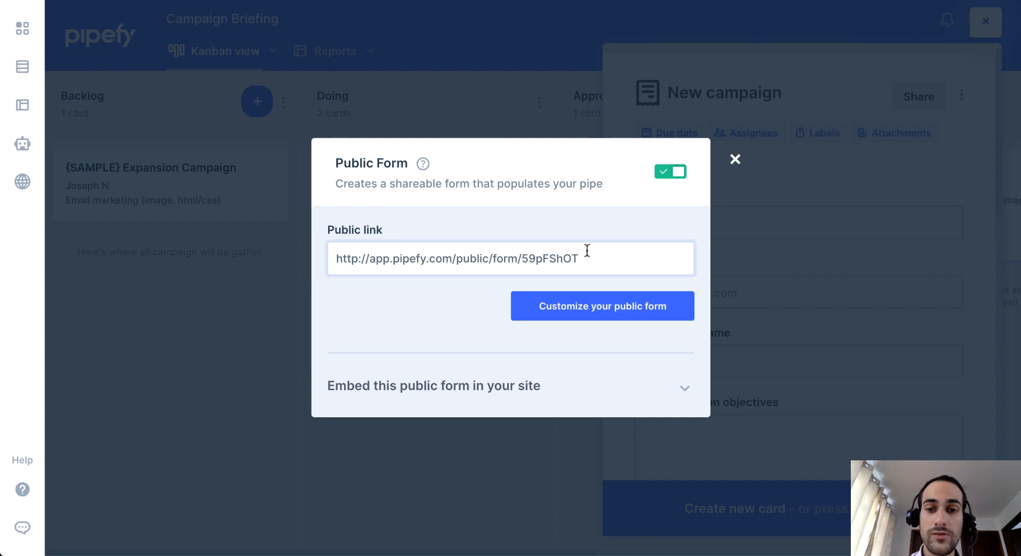
Open the public form customization and add Pipefy Logo.png as the logo, scaled so the whole wordmark fits the frame.
click(617, 305)
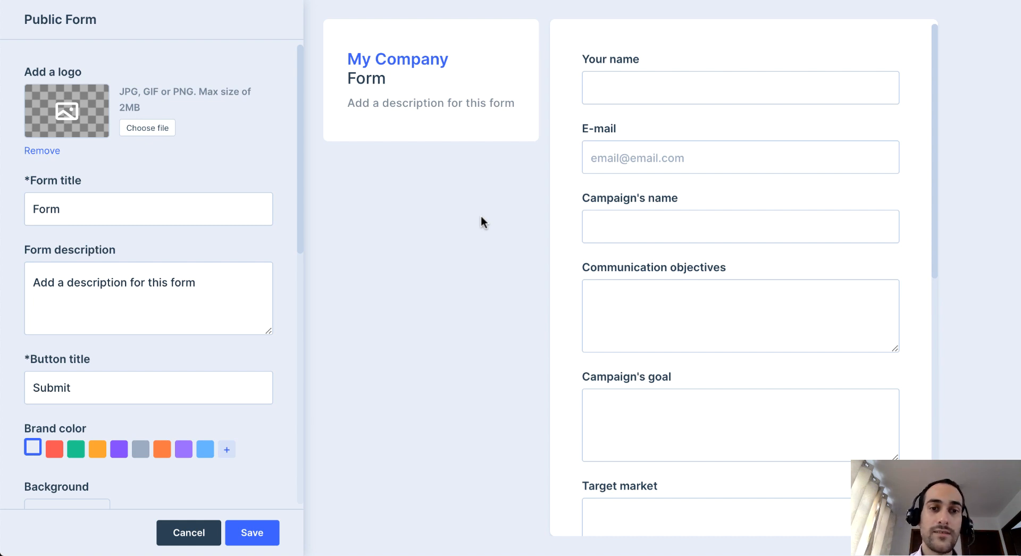
click(161, 130)
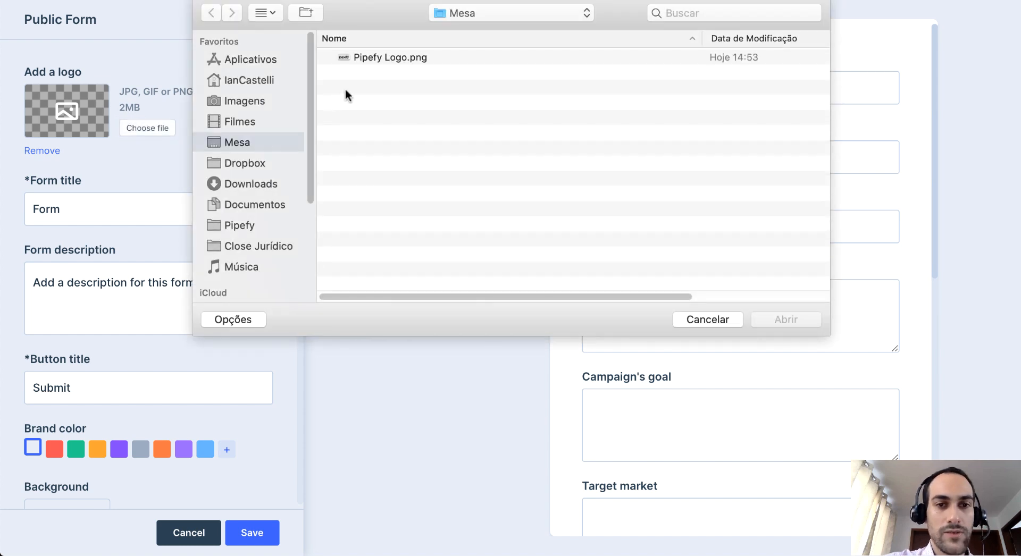
double_click(382, 59)
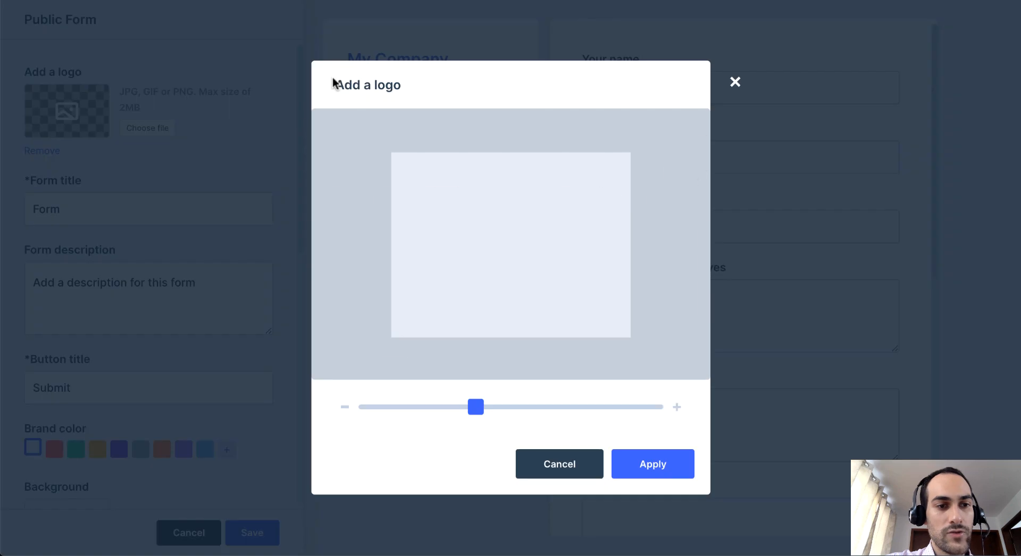
drag(475, 407, 397, 419)
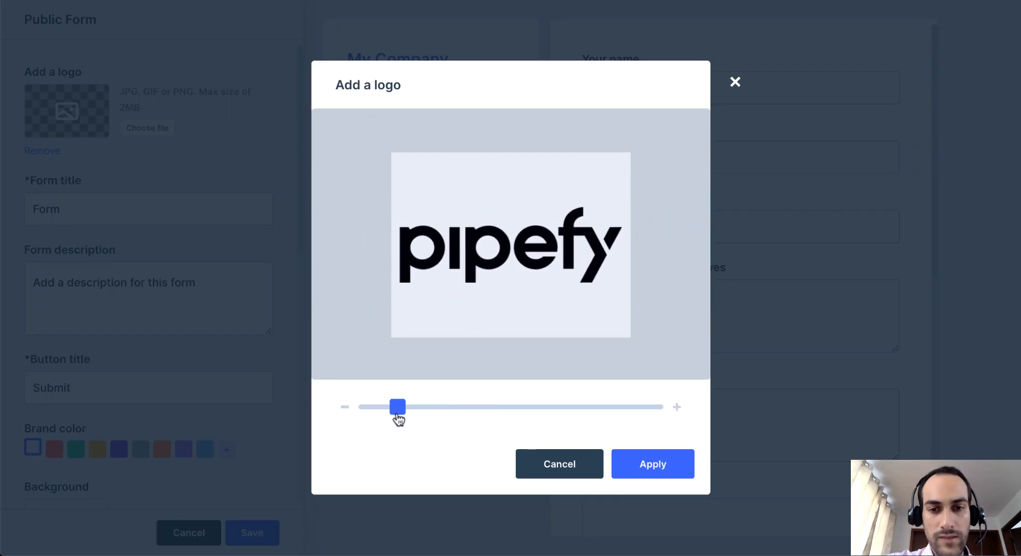
click(649, 465)
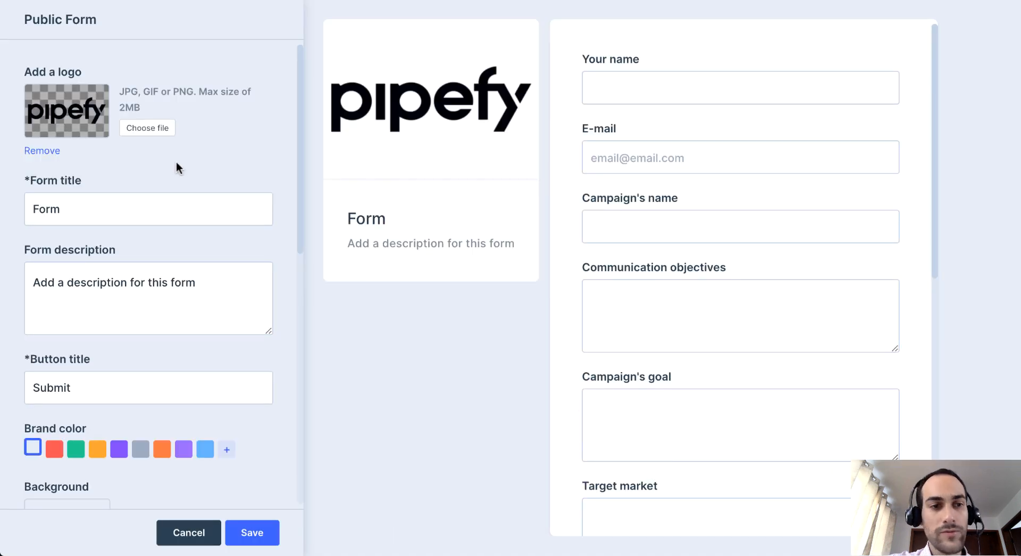
Set the public form's title to "Campaign Briefing".
click(130, 197)
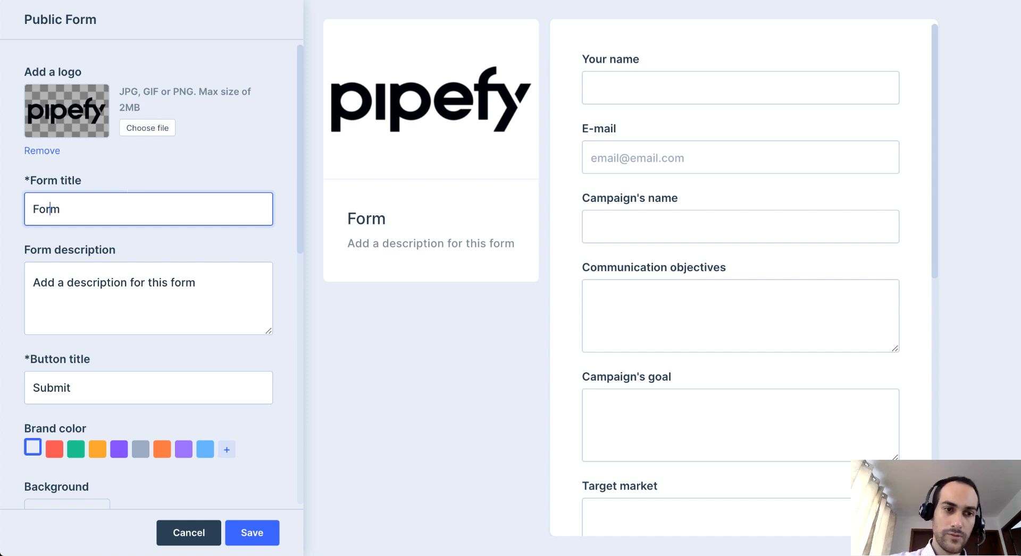
key(BackSpace)
key(BackSpace)
key(BackSpace)
key(BackSpace)
text(C)
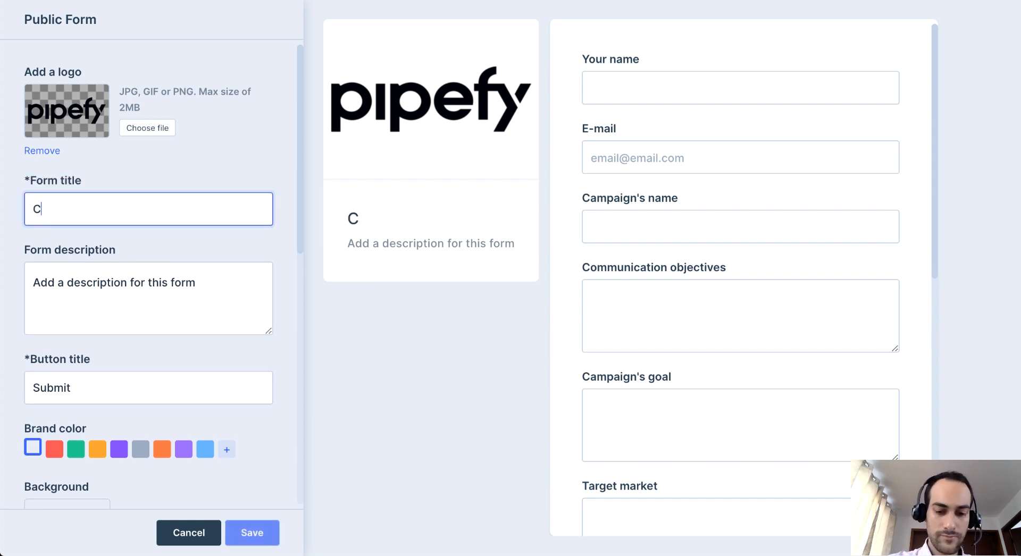
text(ampaign )
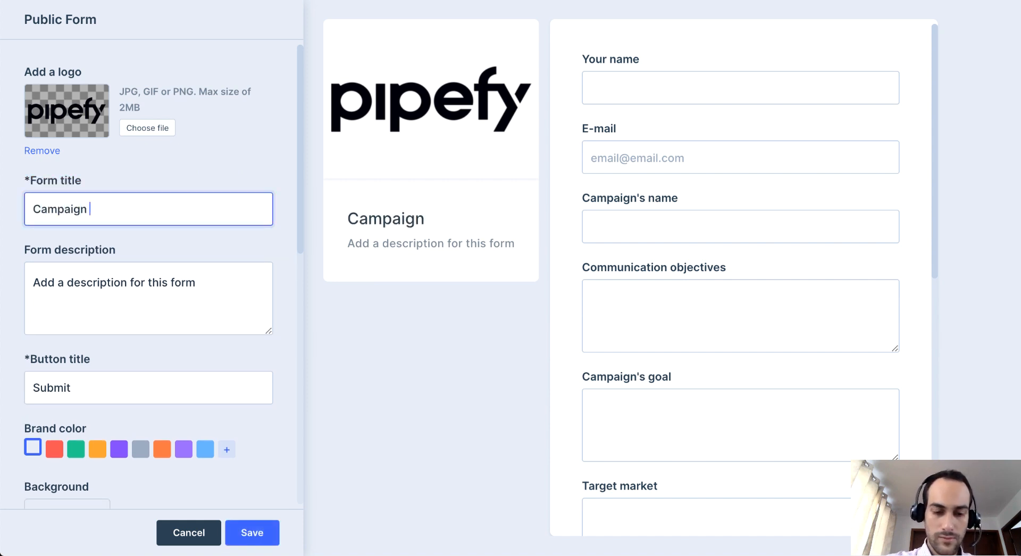
text(Briefing)
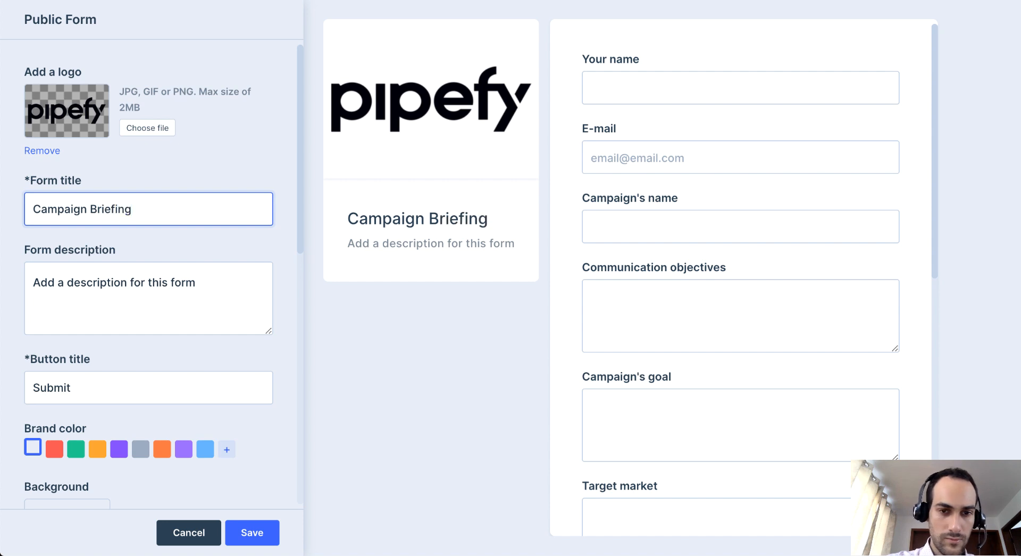
Replace the form description with "This is where you can request new campaigns for the Marketing Team.".
double_click(215, 283)
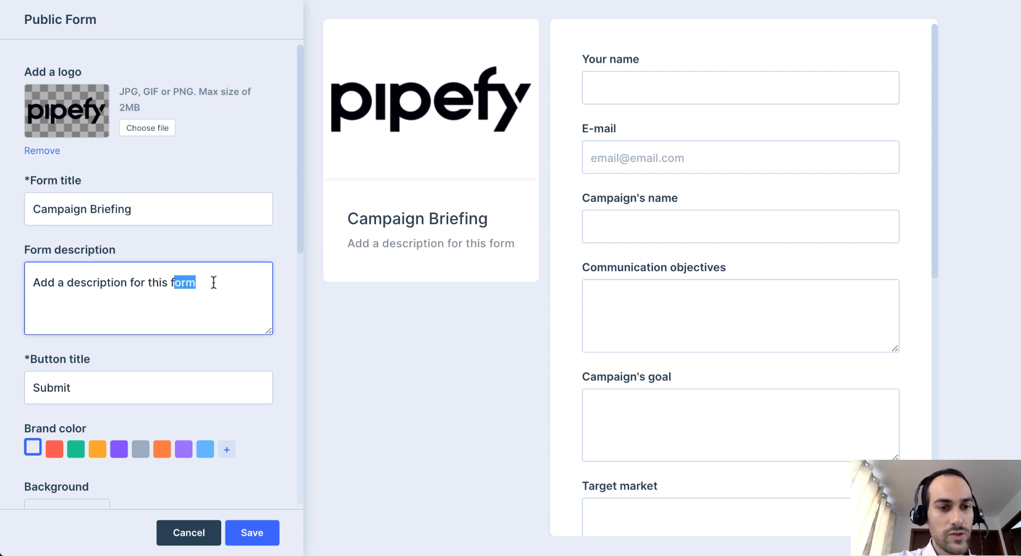
drag(216, 283, 11, 276)
key(BackSpace)
text(This is where you can request new campaigns for the Marketing Team.)
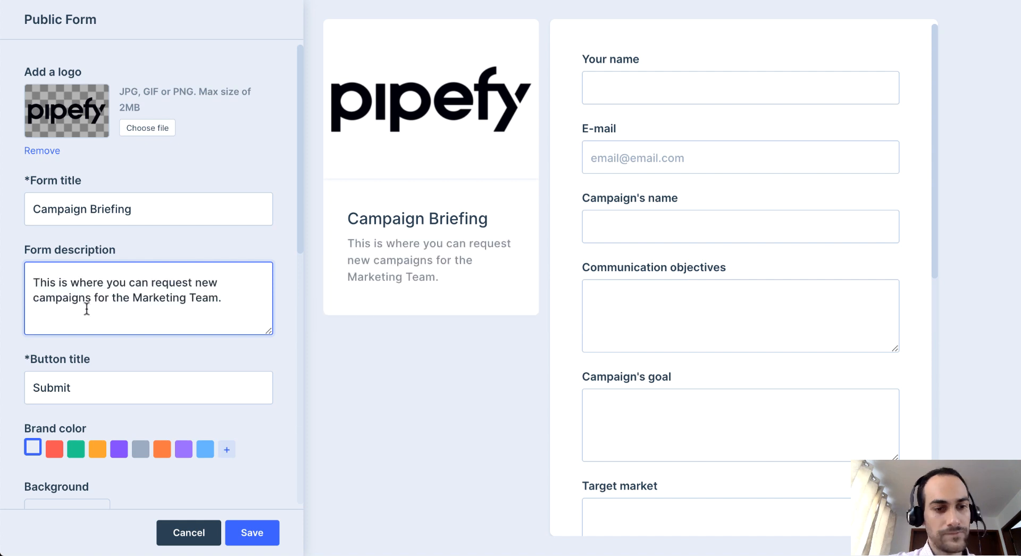
Check the form's button title and the matching button at the end of the form preview.
scroll(86, 305, down, 1)
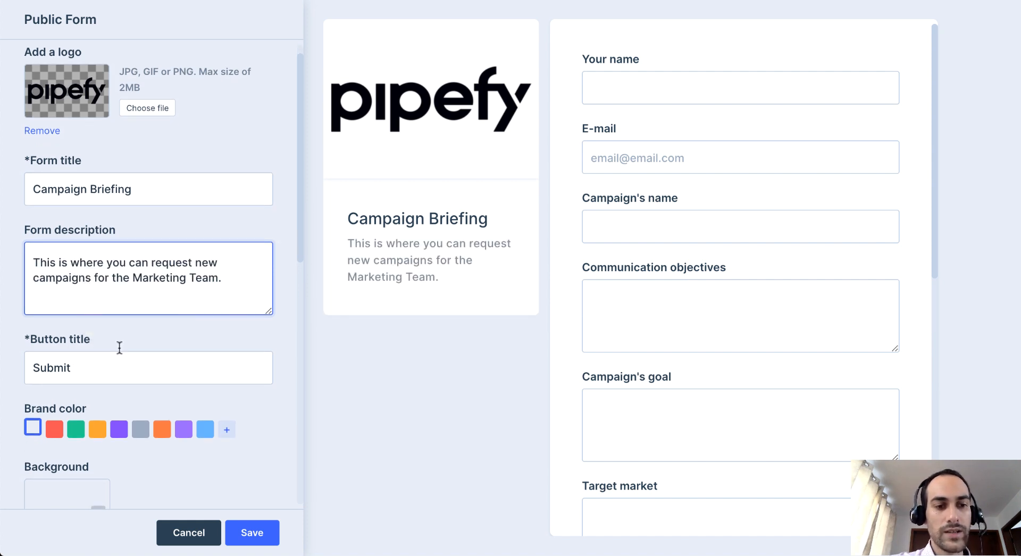
click(88, 366)
scroll(88, 366, down, 1)
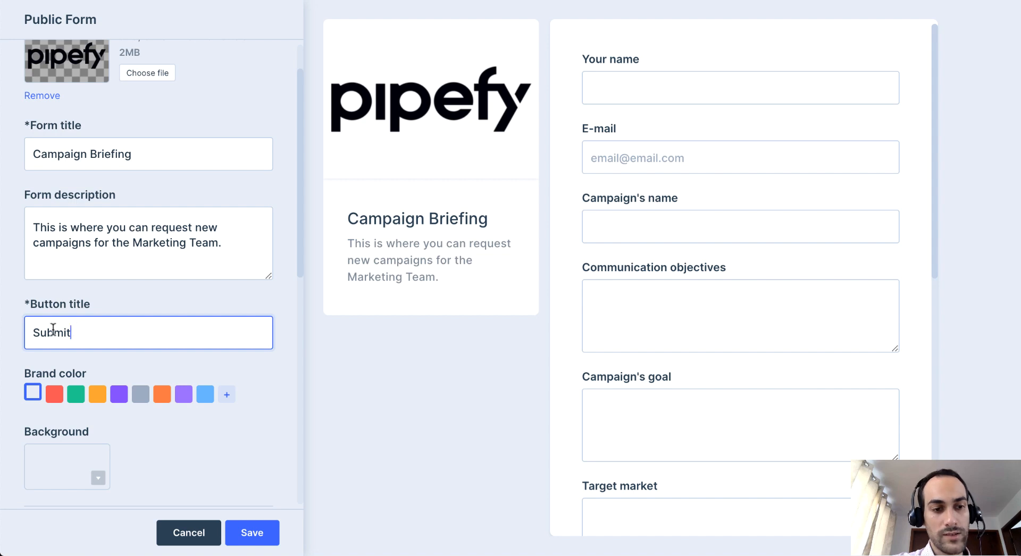
drag(53, 333, 79, 332)
scroll(611, 304, down, 10)
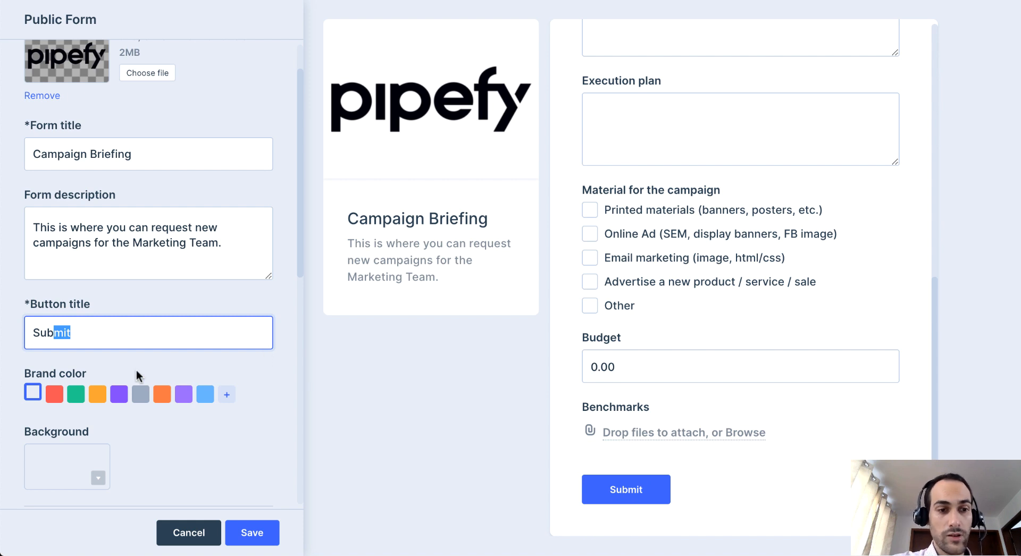
Try red, green and yellow-orange as the form's brand color, then return to blue.
click(55, 395)
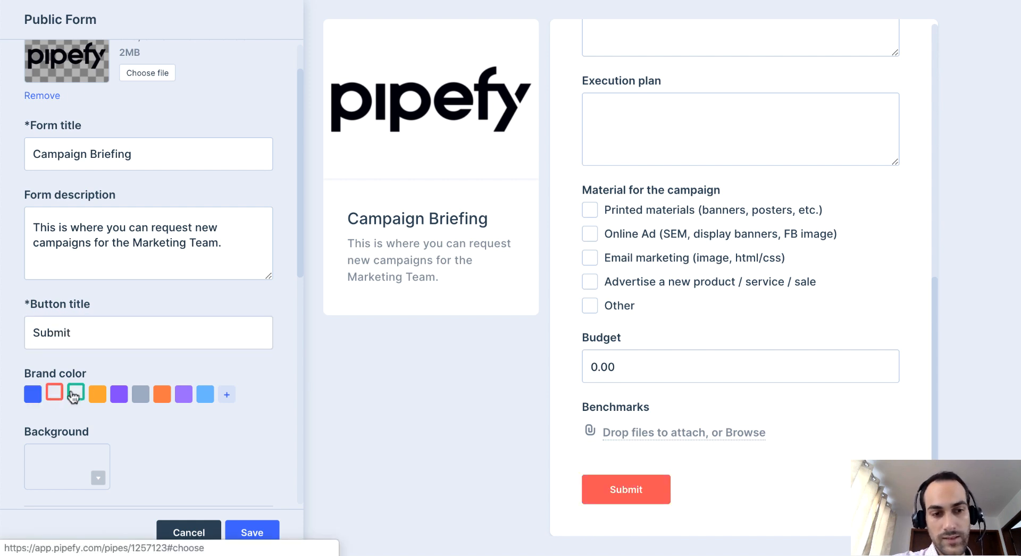
click(75, 395)
click(96, 395)
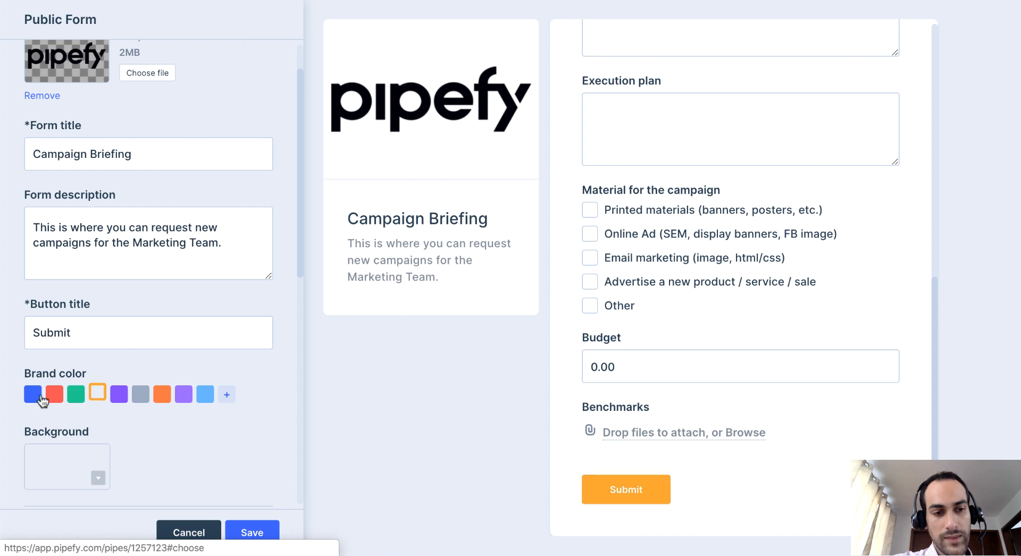
click(39, 397)
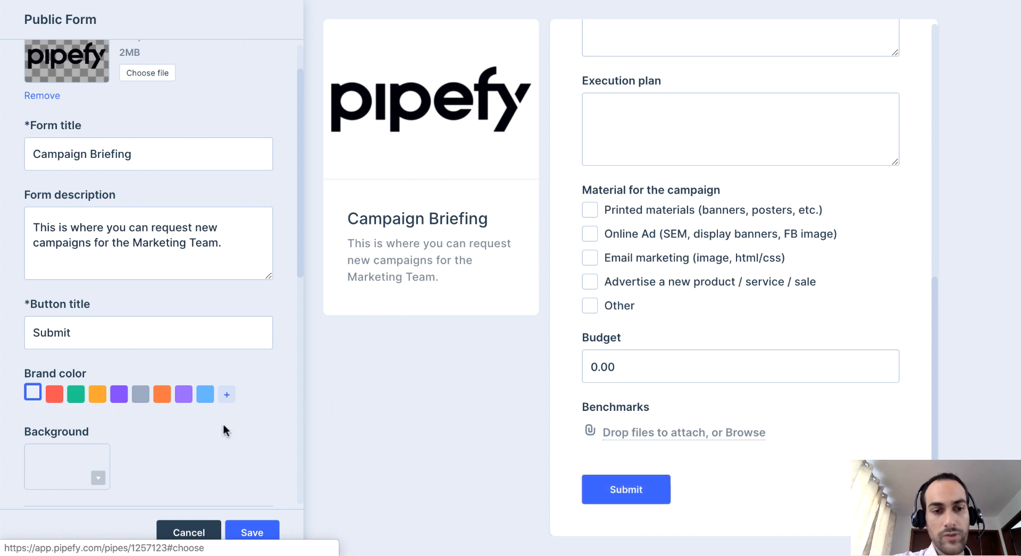
Look over the background photo choices and set the public form's background to the solid bright blue color instead.
click(105, 463)
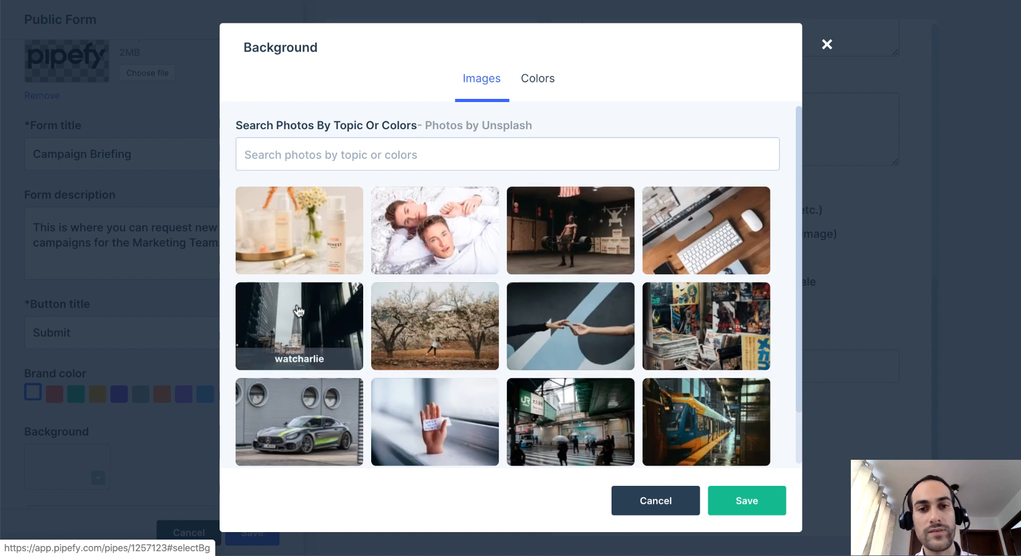
click(512, 168)
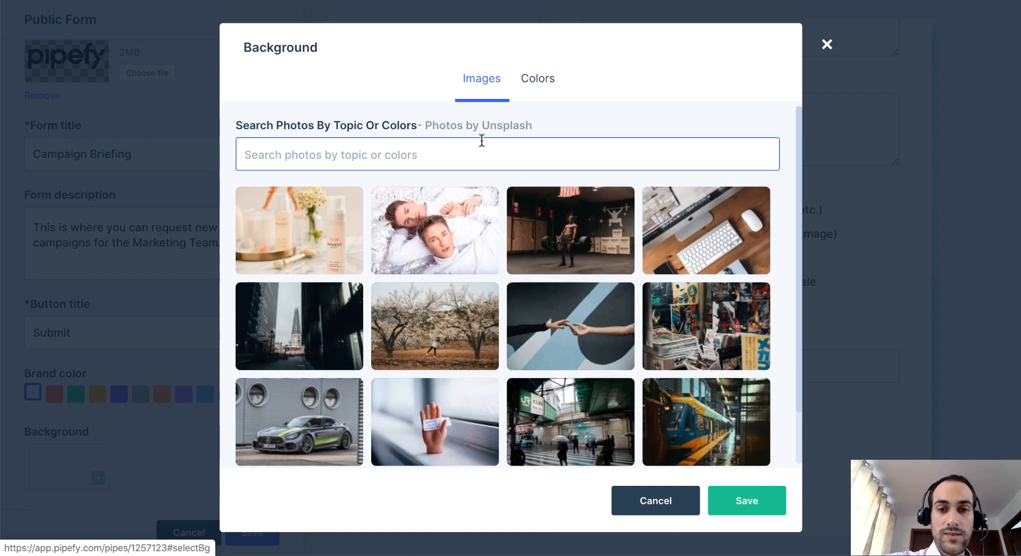
scroll(797, 133, down, 3)
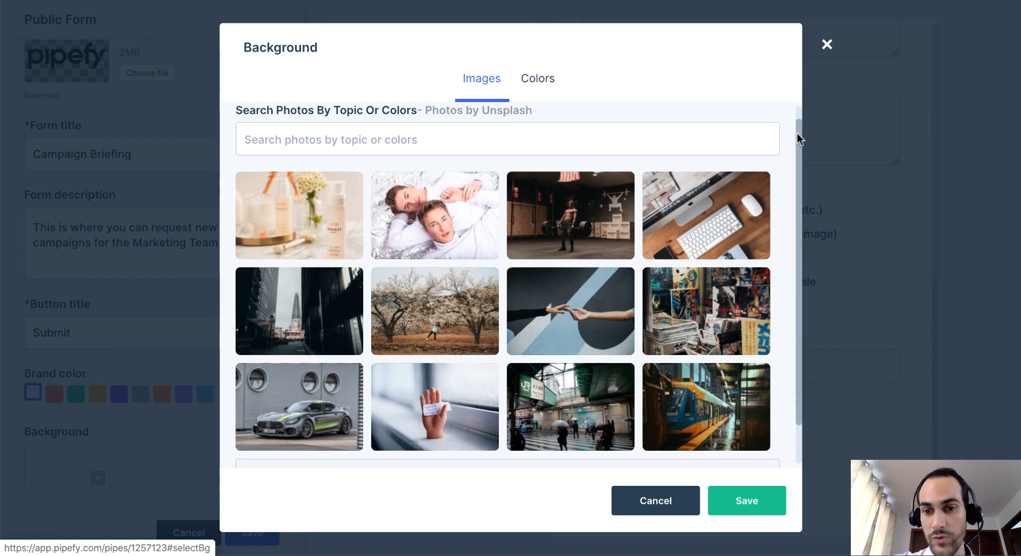
scroll(803, 176, up, 1)
scroll(803, 149, up, 1)
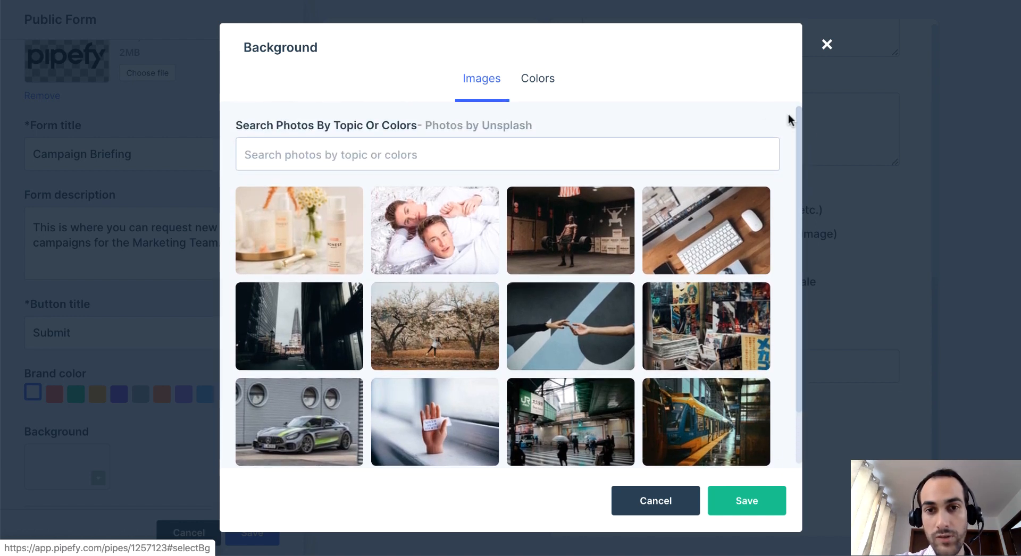
click(545, 85)
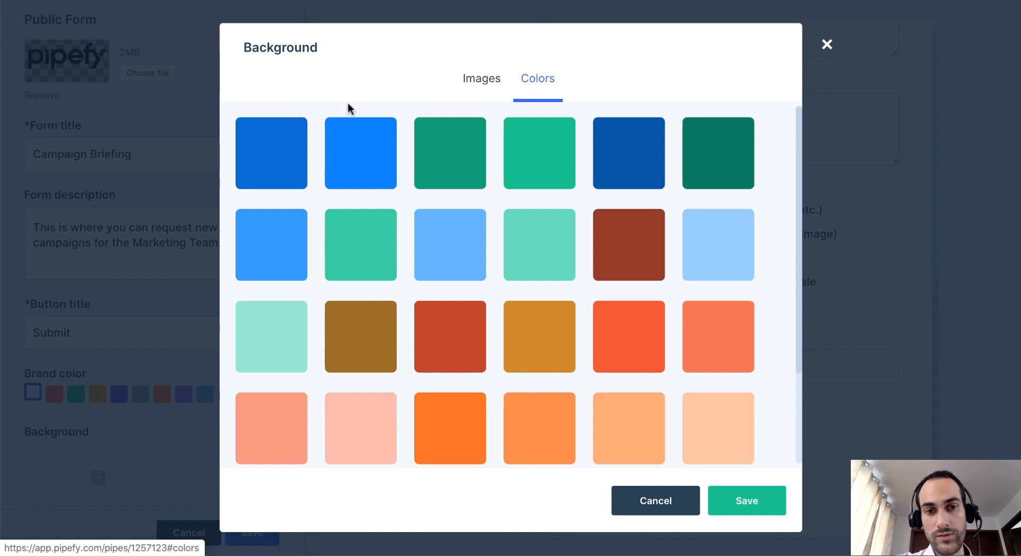
click(375, 149)
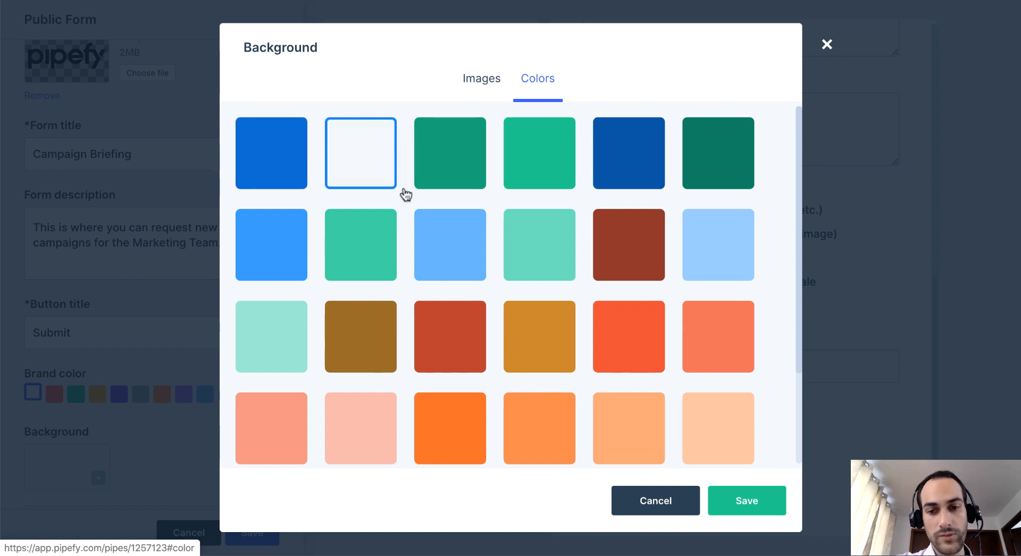
click(743, 505)
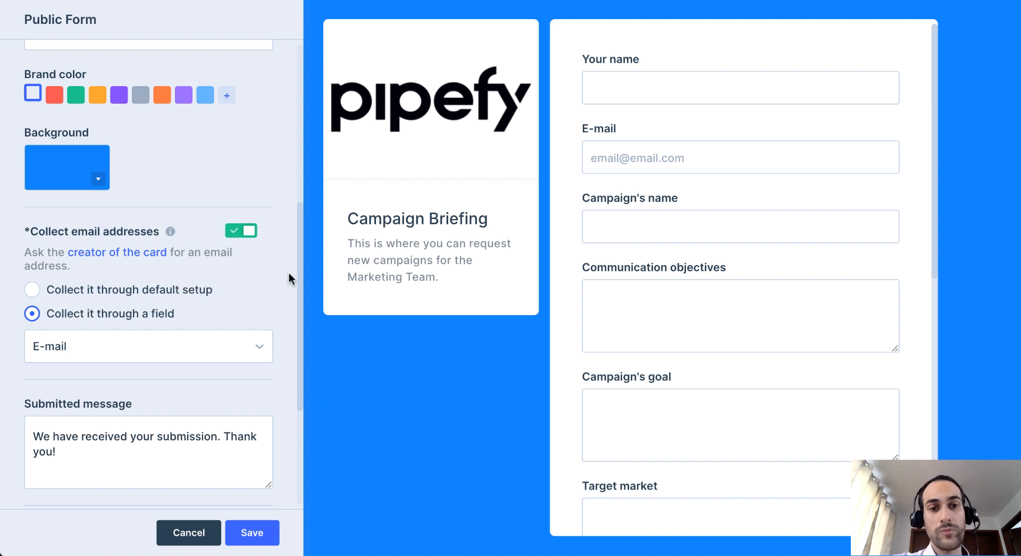
Review the public form's email collection, submitted message, branding and resubmission options, and save the form customization.
drag(300, 268, 298, 328)
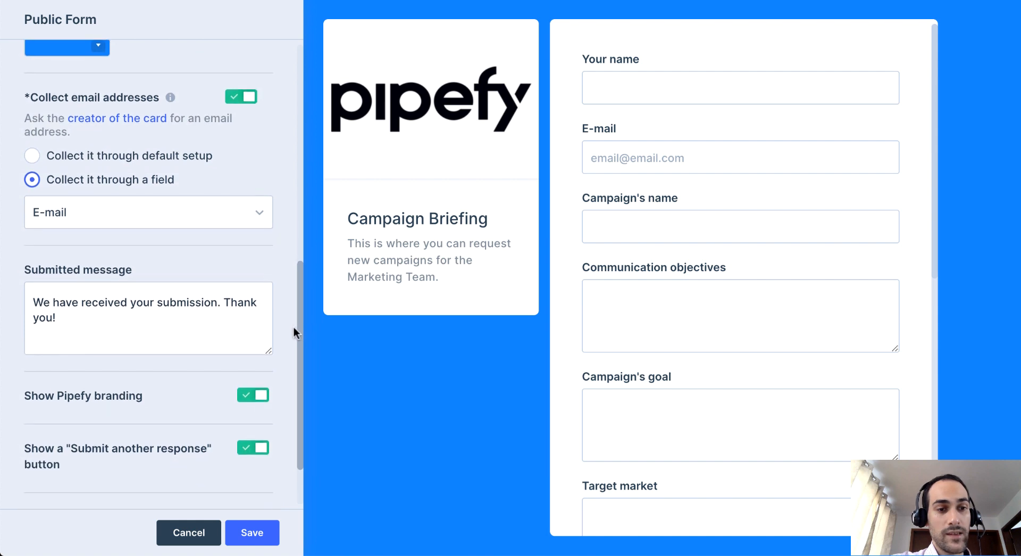
click(160, 322)
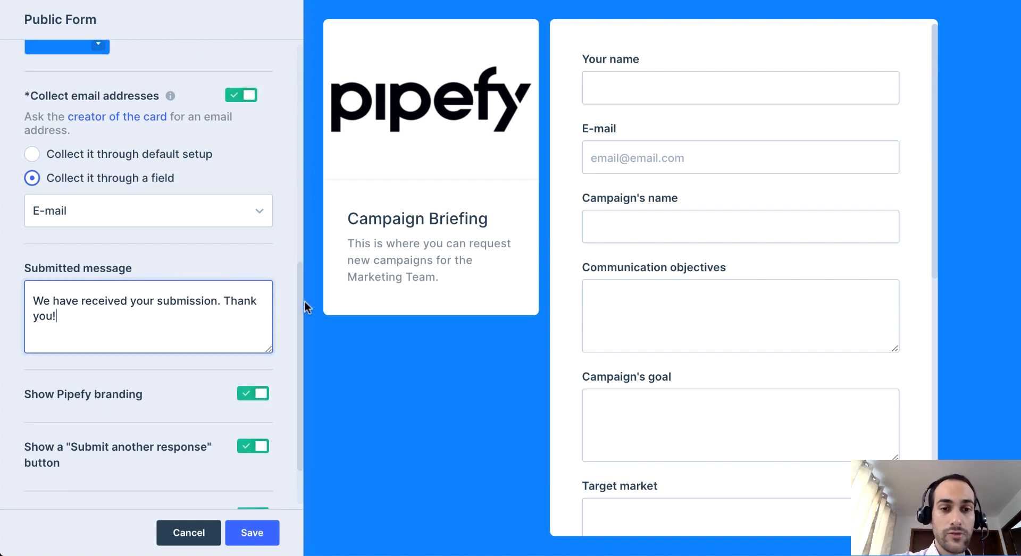
drag(303, 310, 299, 340)
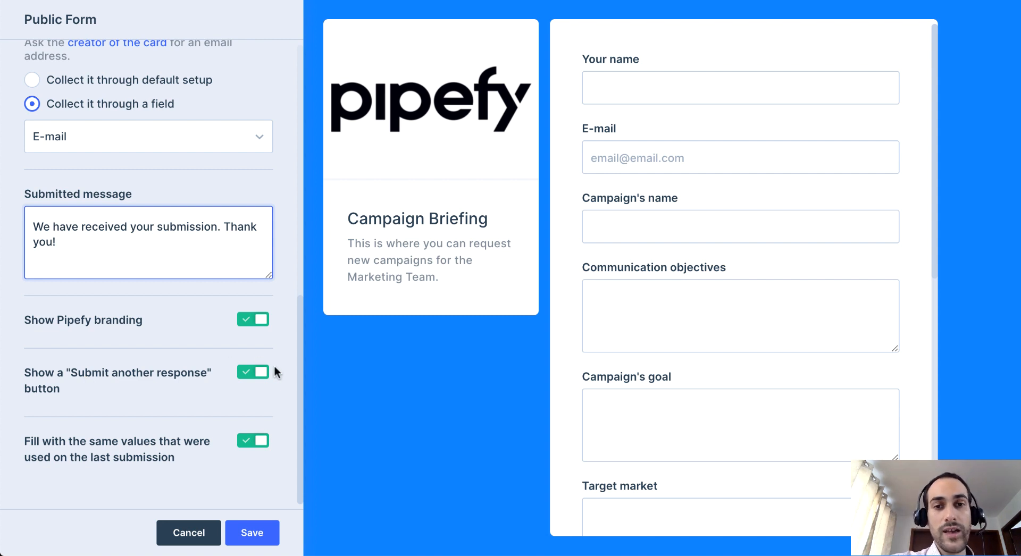
drag(298, 360, 293, 424)
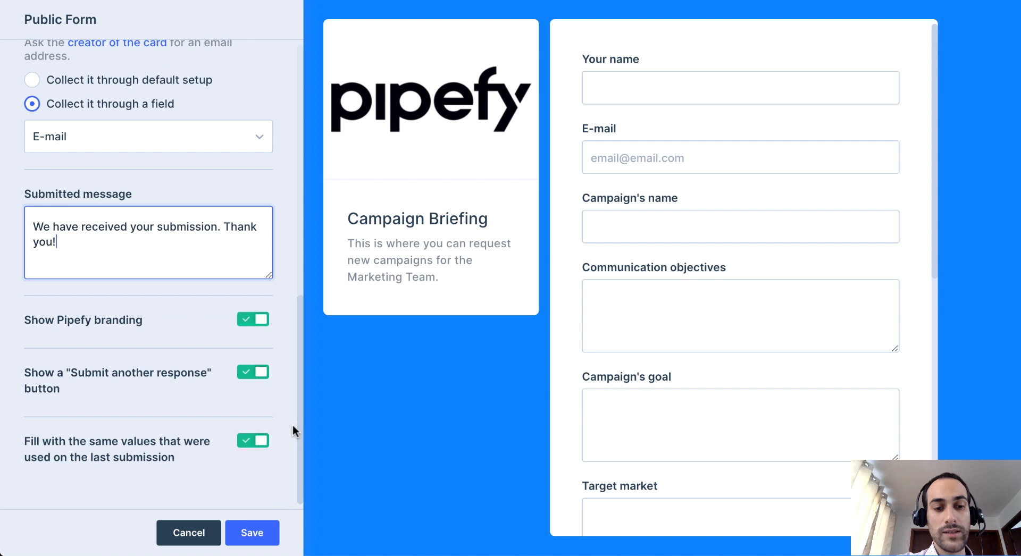
click(252, 533)
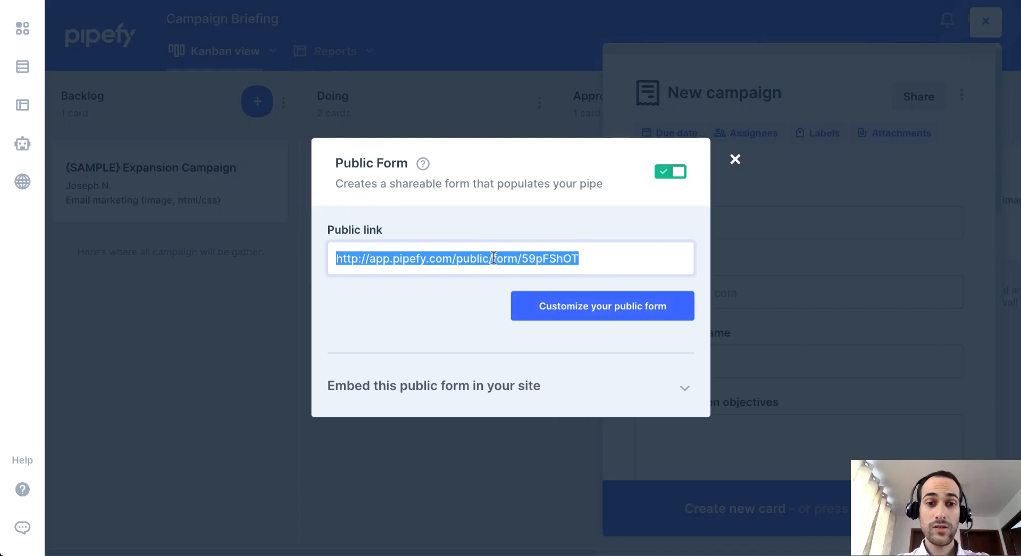
Open the form's public link and examine the published Campaign Briefing form.
right_click(548, 259)
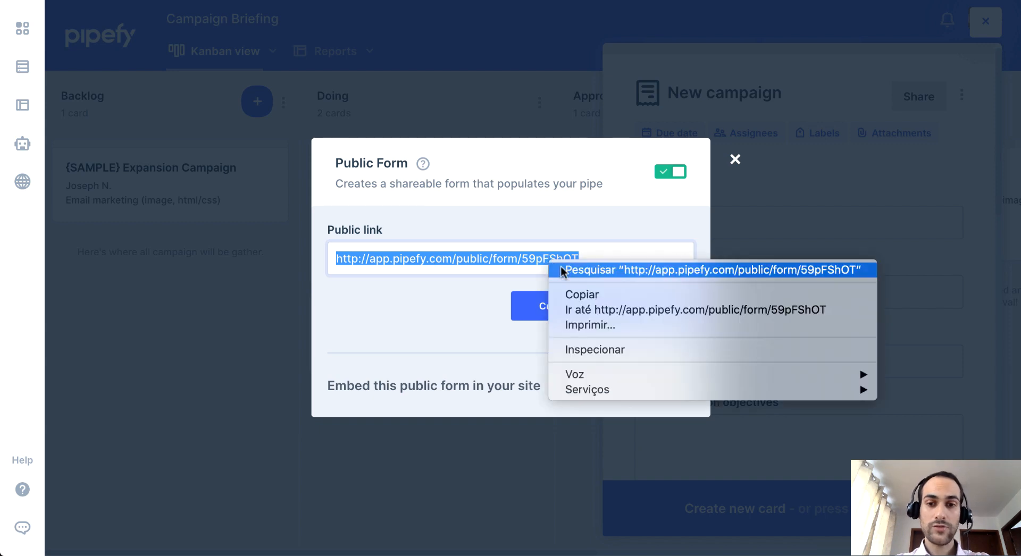
click(602, 310)
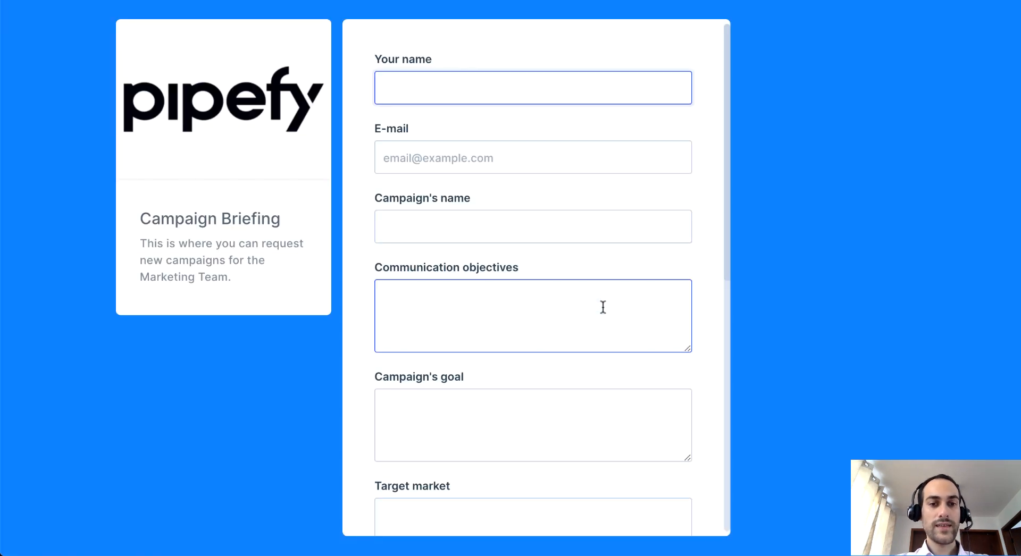
drag(728, 93, 695, 87)
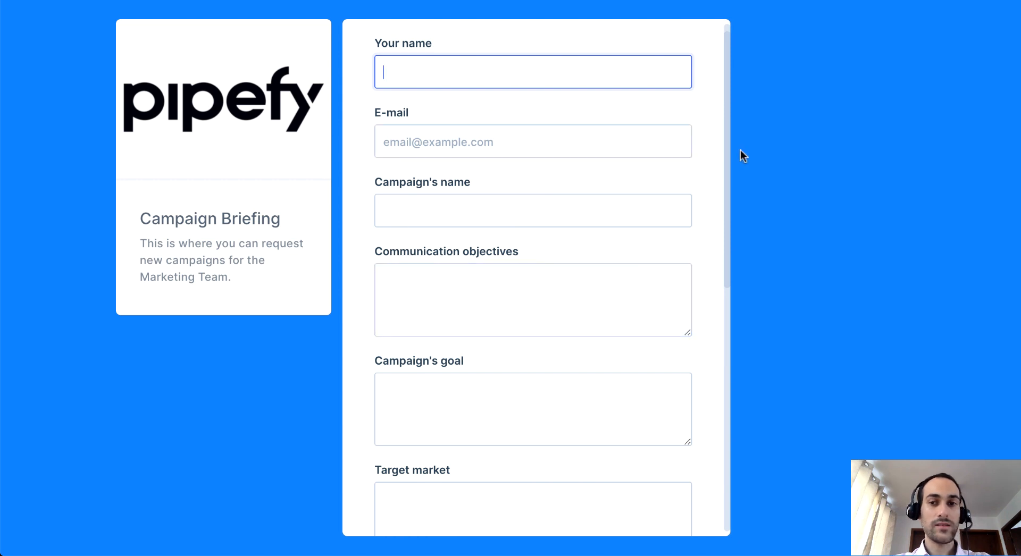
drag(729, 155, 730, 146)
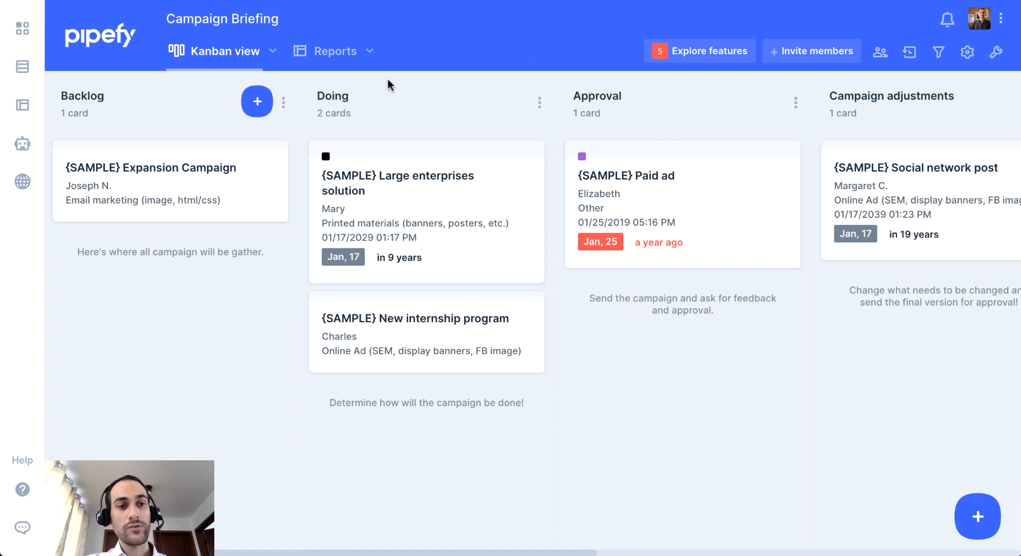
Go to the company's portals and start creating a new portal.
click(23, 181)
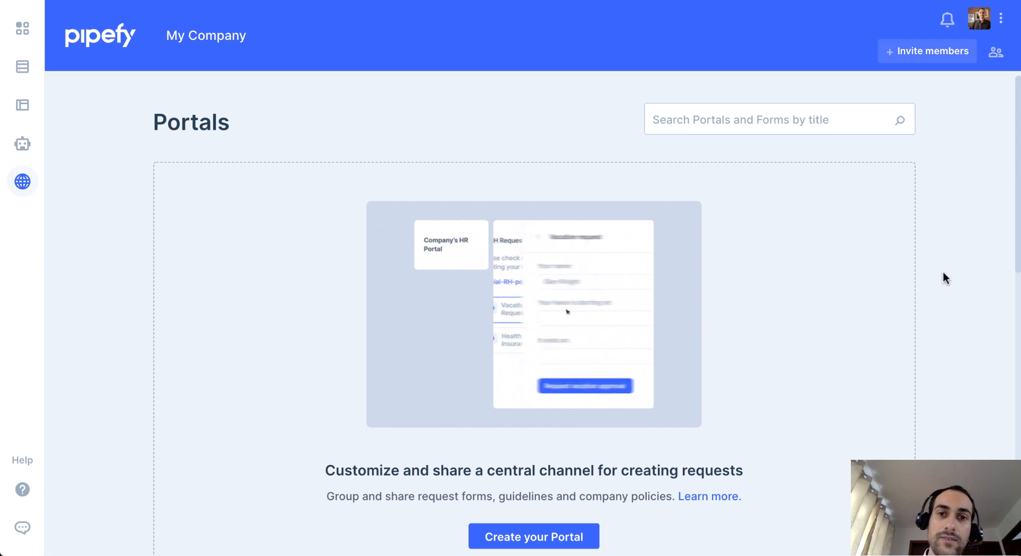
scroll(936, 279, down, 2)
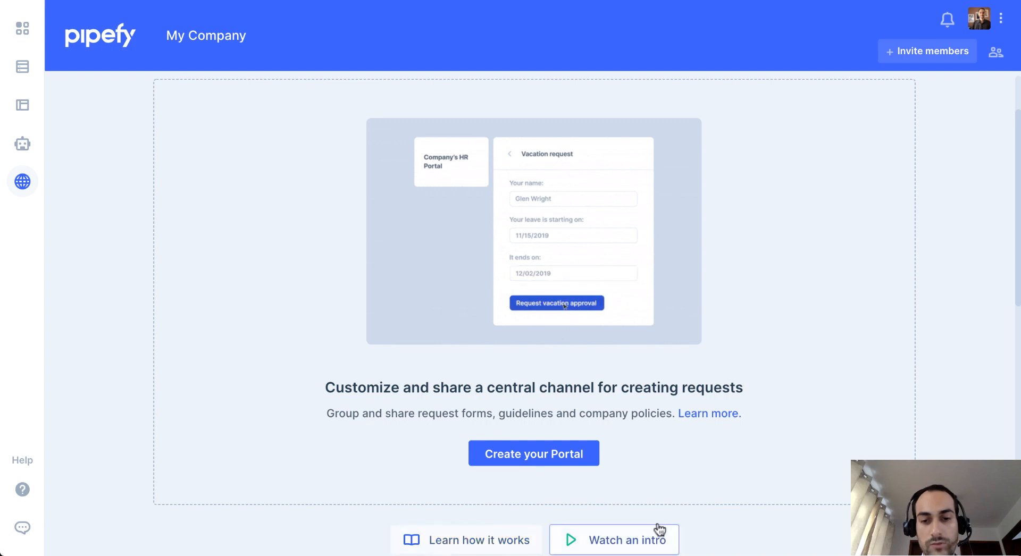
click(572, 458)
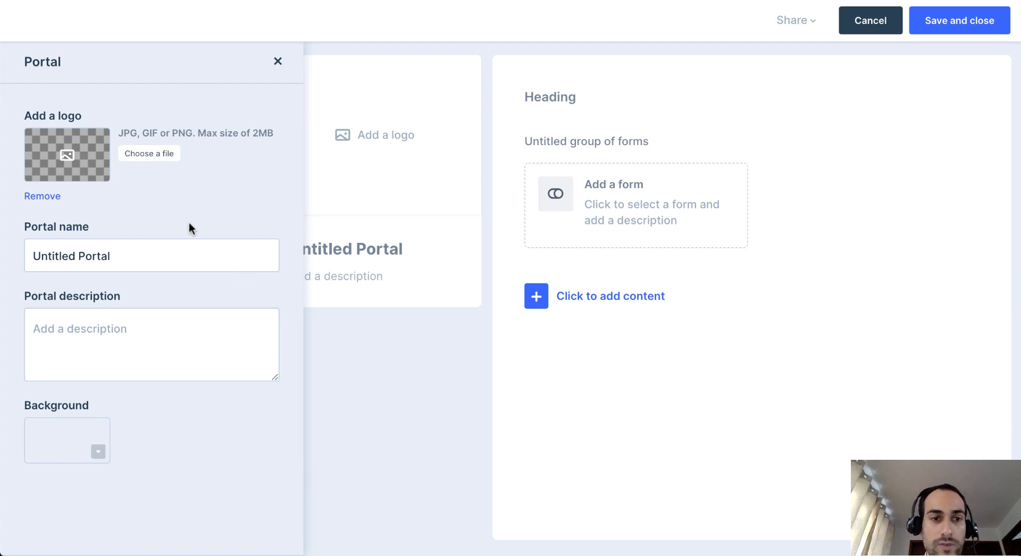
Upload the Pipefy logo image to the portal and scale it to fit inside the logo frame.
click(166, 163)
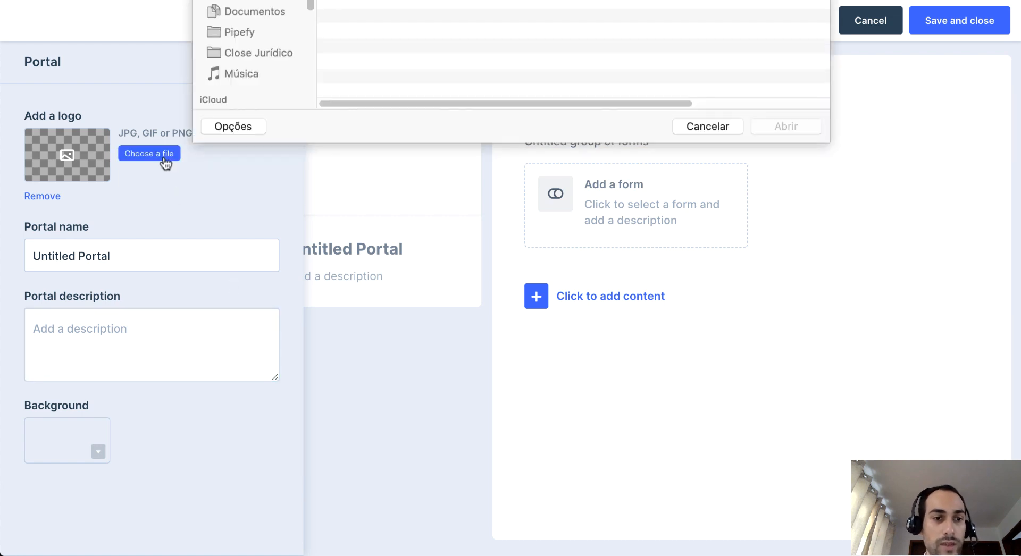
click(407, 61)
double_click(407, 61)
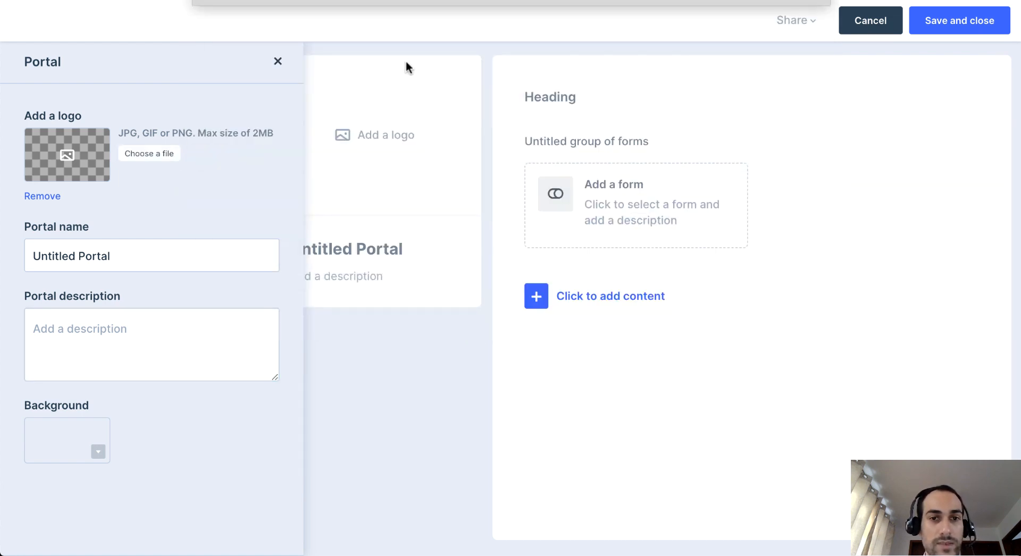
drag(437, 407, 415, 418)
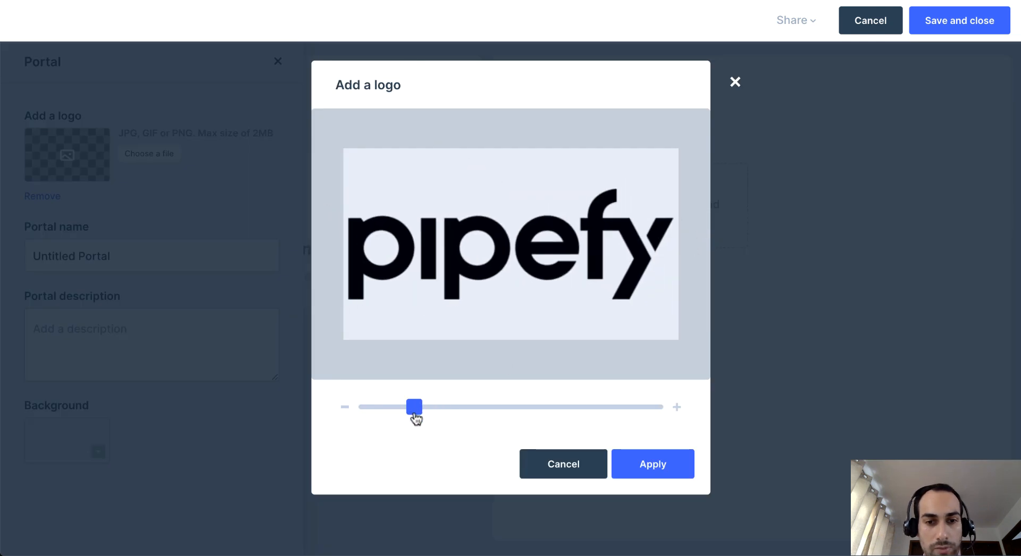
click(636, 470)
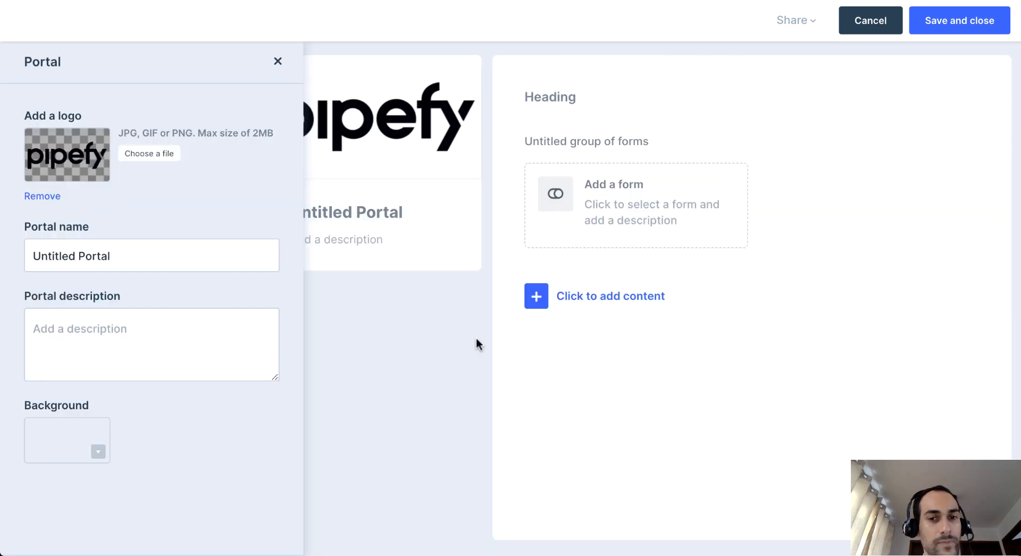
Name the portal "Marketing Portal" and describe it as "Here you can find all Public Forms of the Marketing Team and request what you need.".
click(183, 251)
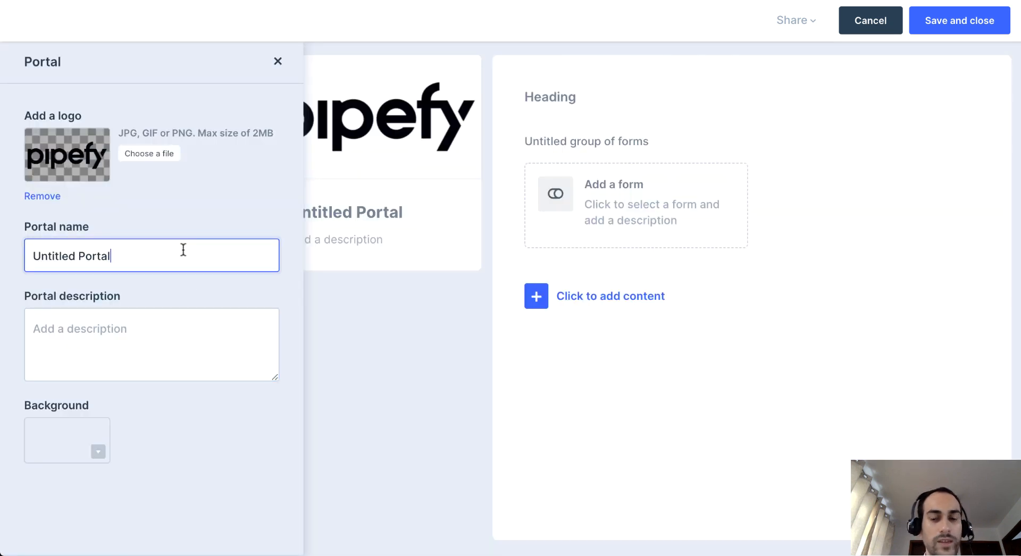
key(BackSpace)
key(BackSpace)
key(BackSpace)
key(BackSpace)
key(BackSpace)
key(BackSpace)
key(BackSpace)
key(BackSpace)
key(BackSpace)
key(BackSpace)
key(BackSpace)
key(BackSpace)
key(BackSpace)
key(BackSpace)
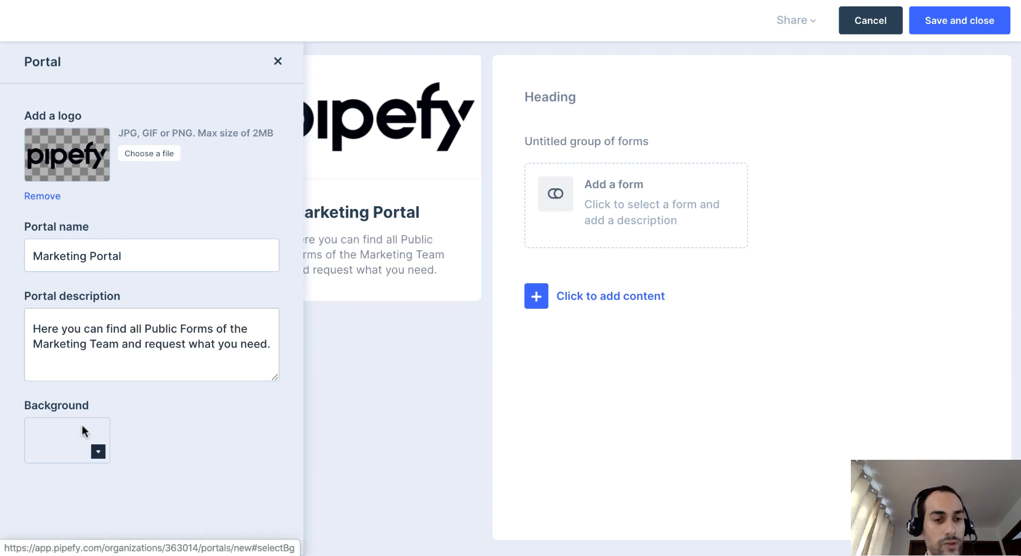
Set the portal's background to the medium blue in the first row of solid colors.
click(82, 425)
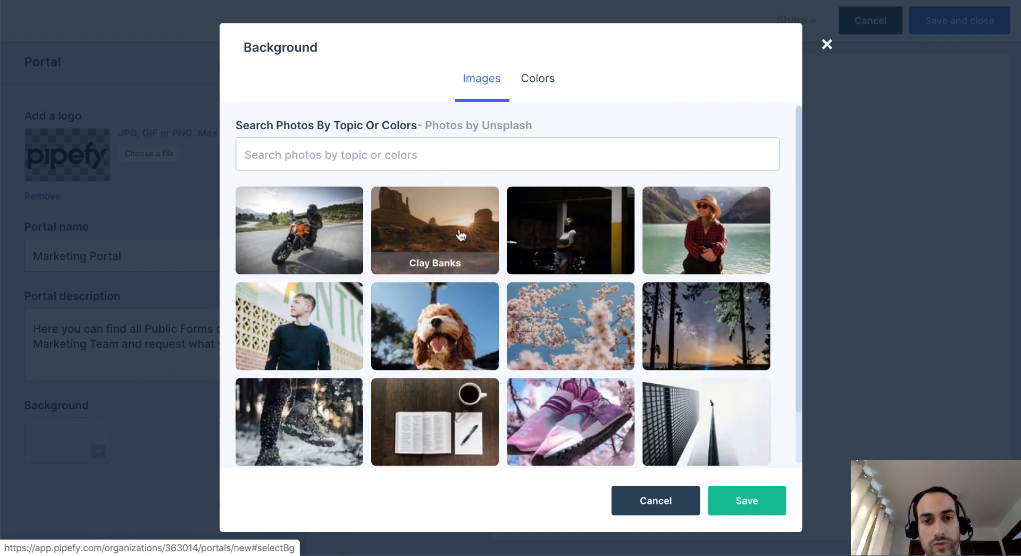
click(490, 147)
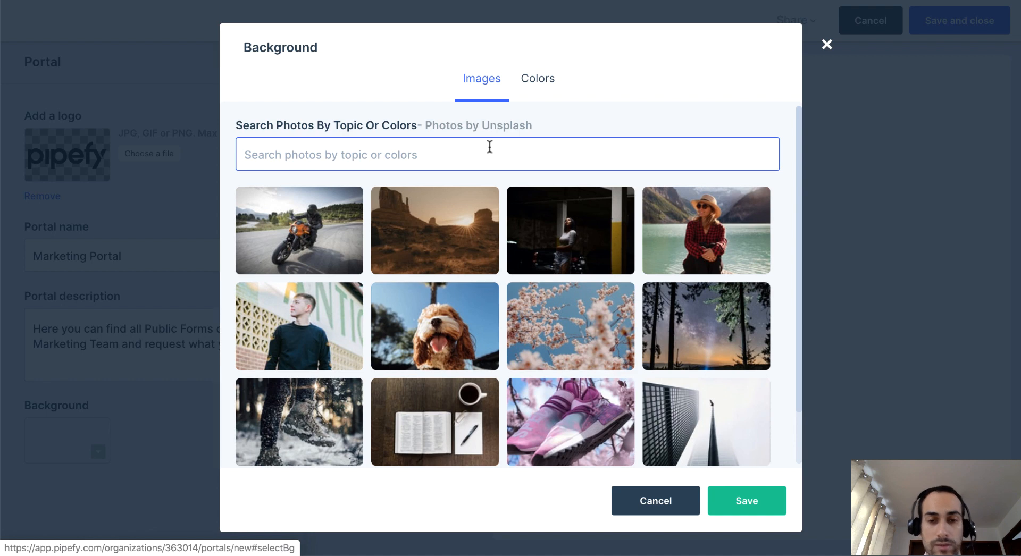
click(535, 86)
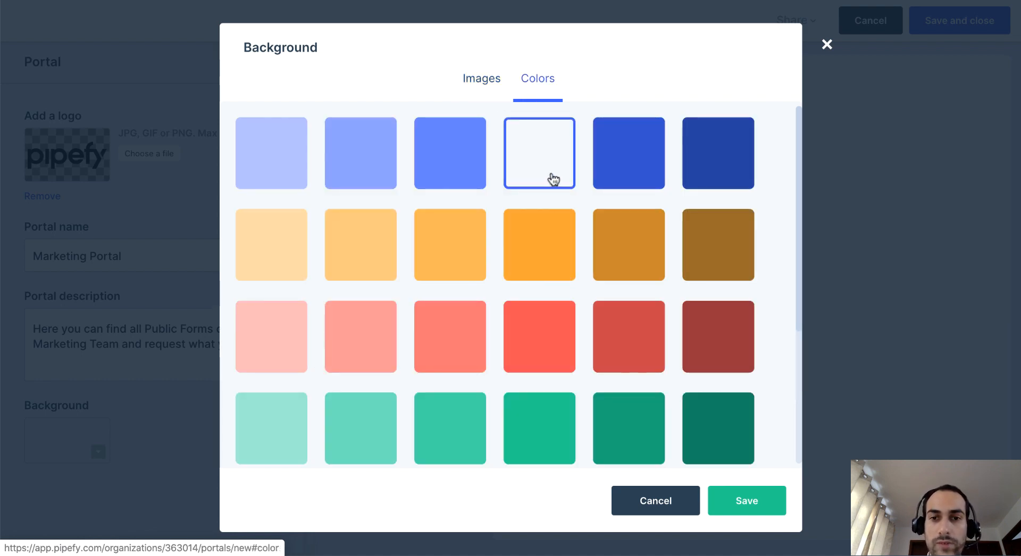
click(534, 177)
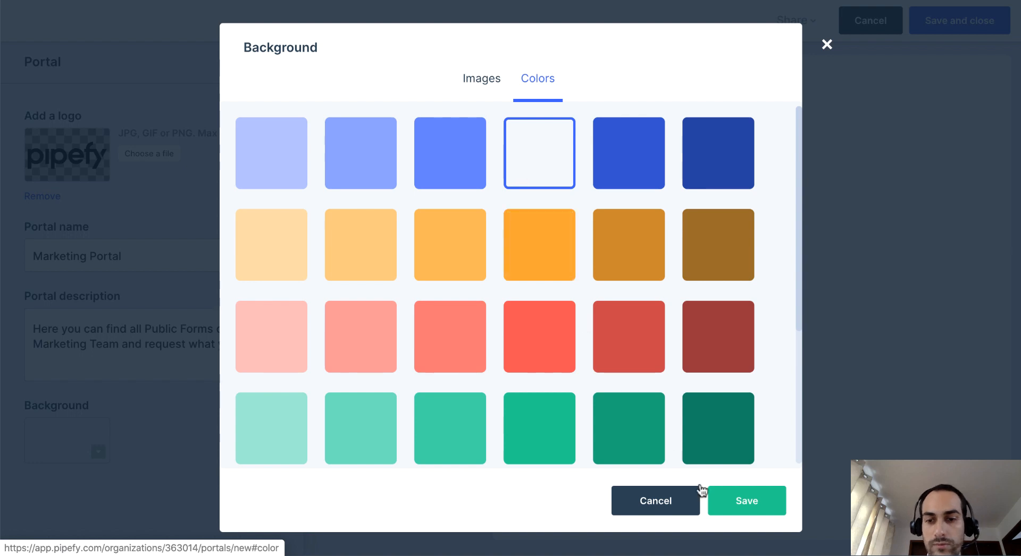
click(736, 500)
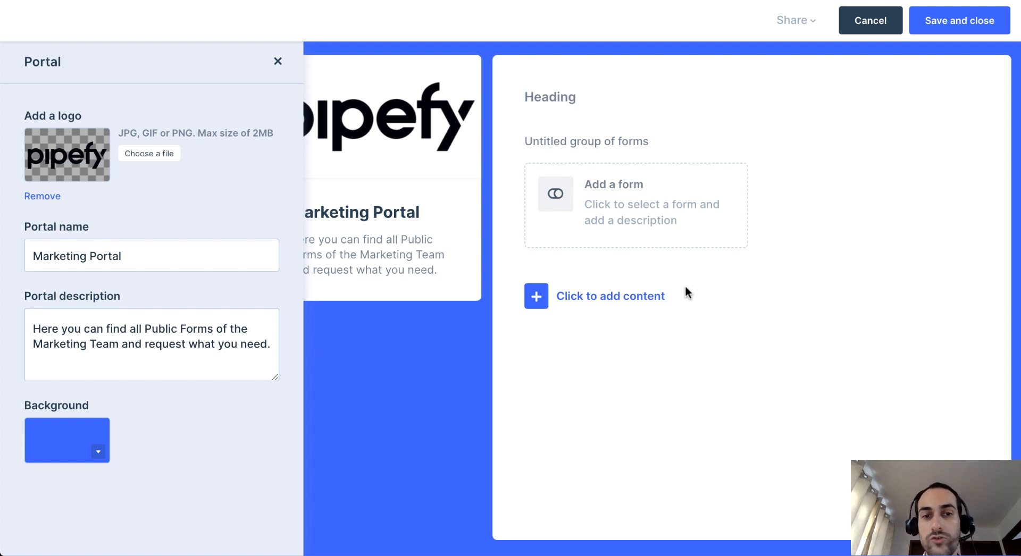
Add the Campaign Briefing form to the portal with the description "Here you can request different types of campaigns for the Marketing Team.".
click(656, 221)
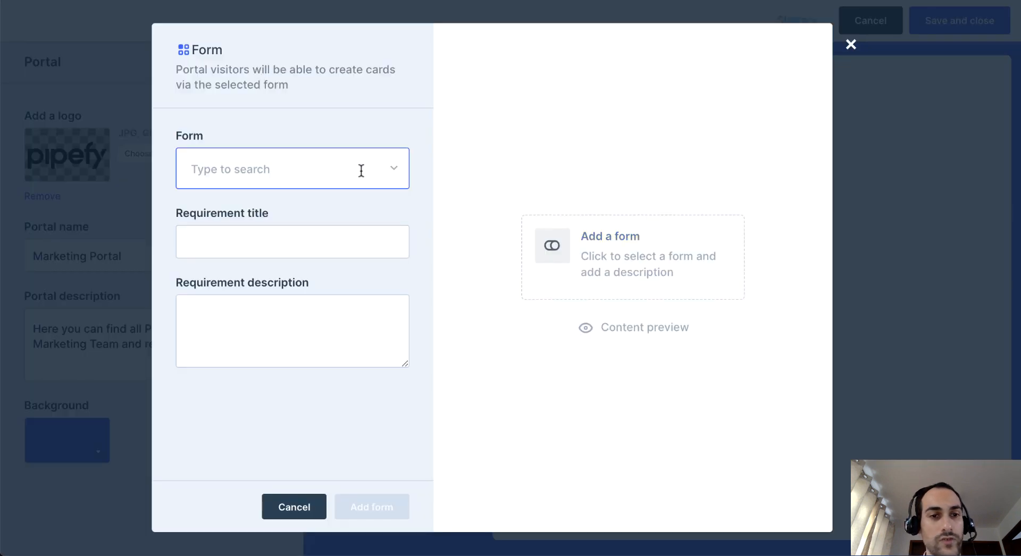
click(392, 170)
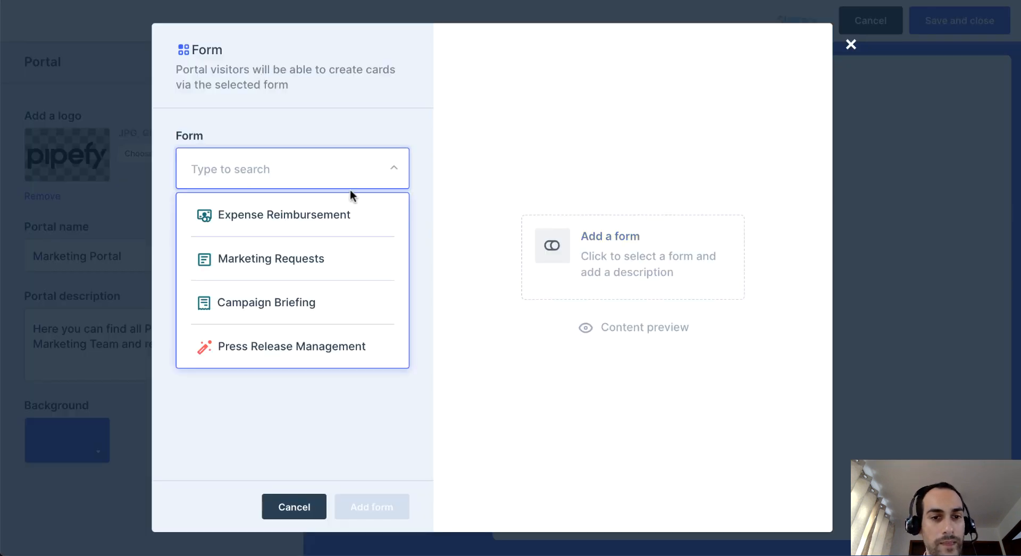
click(291, 303)
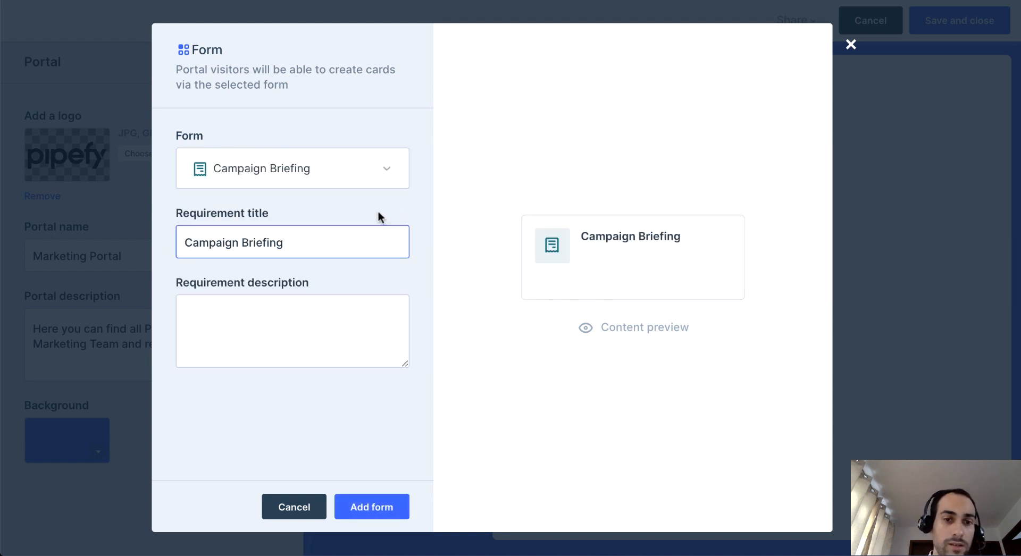
click(325, 237)
drag(207, 236, 324, 235)
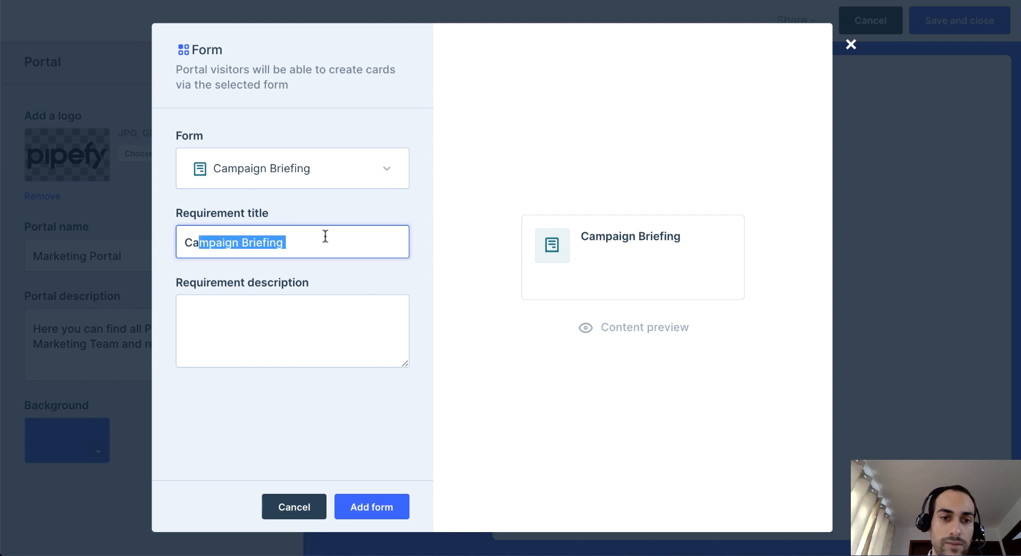
click(287, 326)
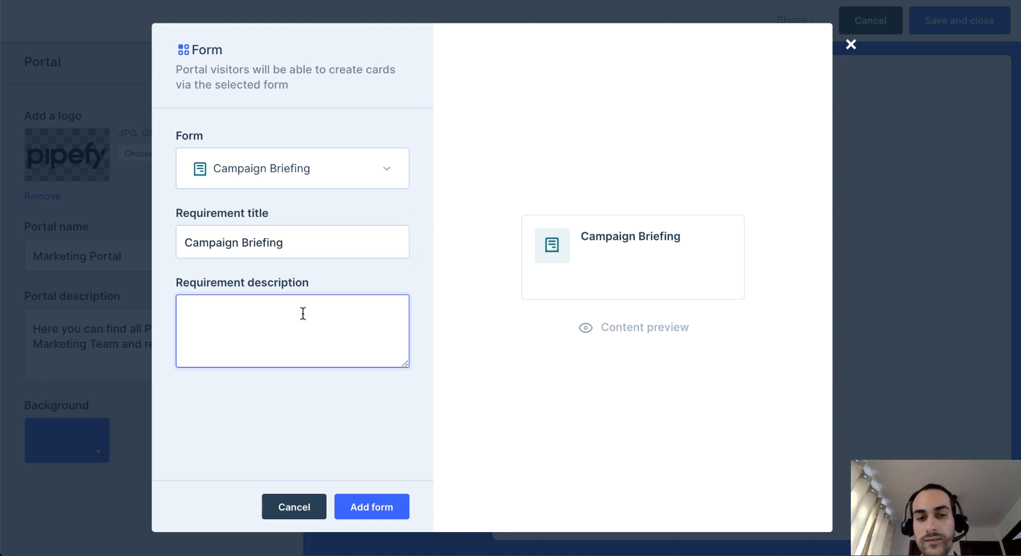
text(Here you can request different types of campaigns for the Marketing Team.)
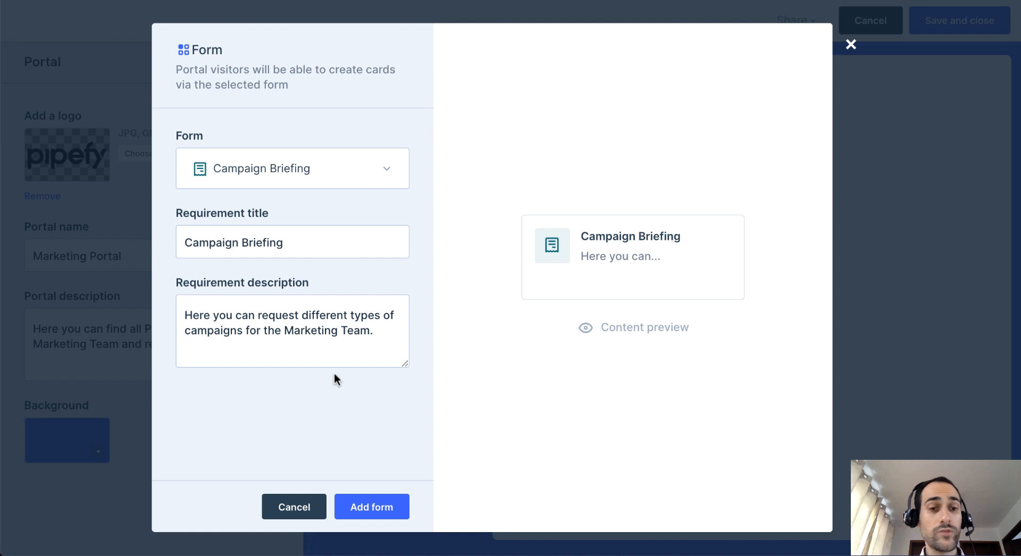
click(395, 511)
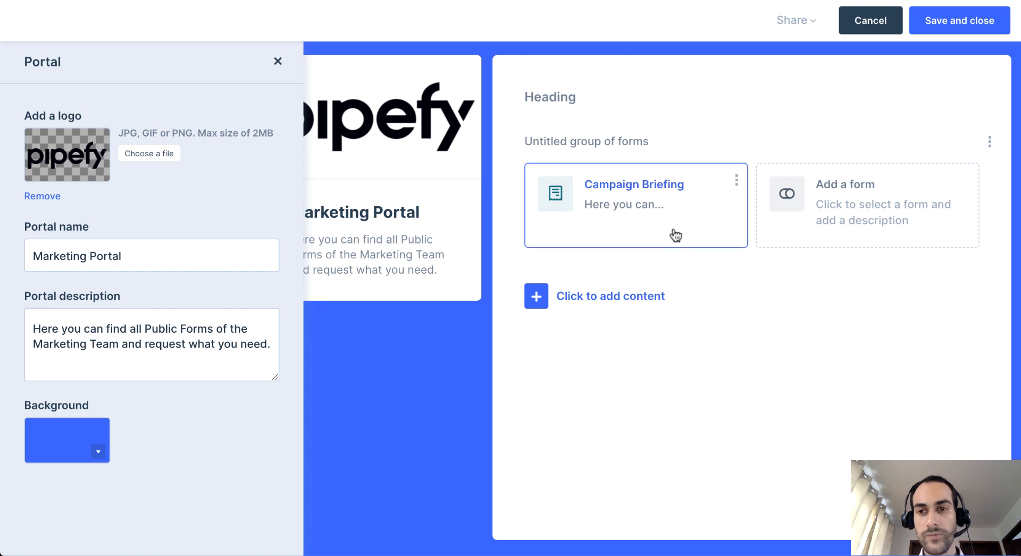
Add the Marketing Requests form to the same group, keeping its prefilled title and description.
click(853, 214)
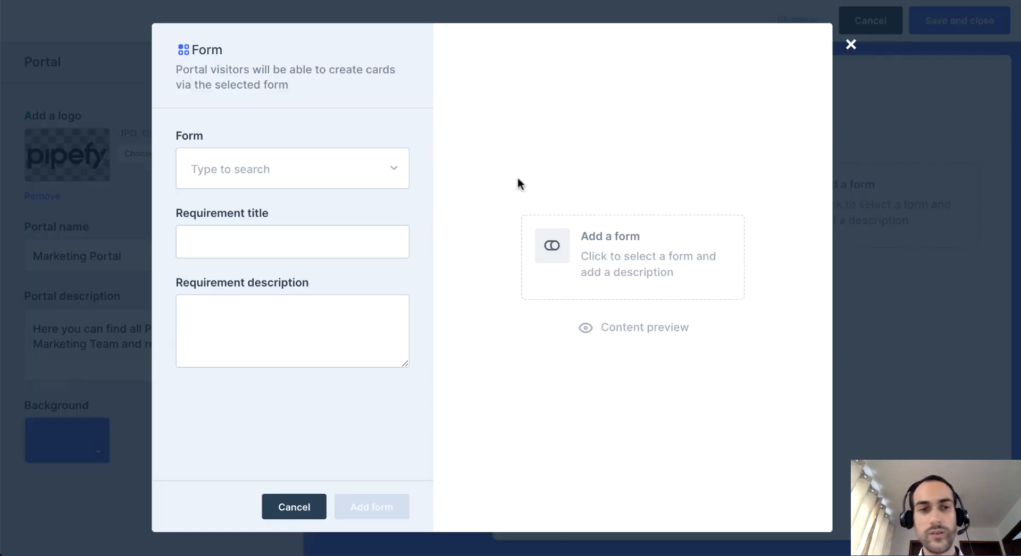
click(388, 169)
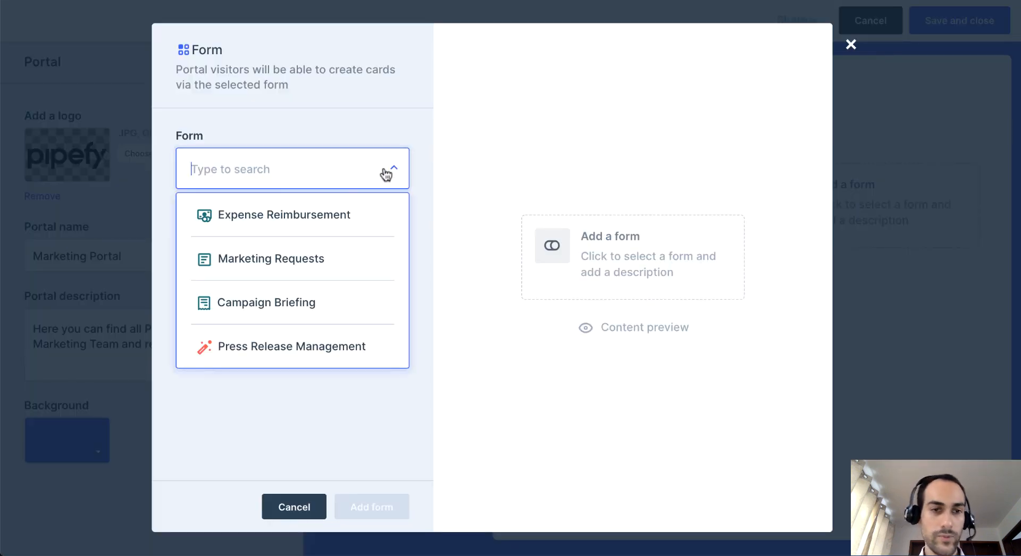
click(303, 258)
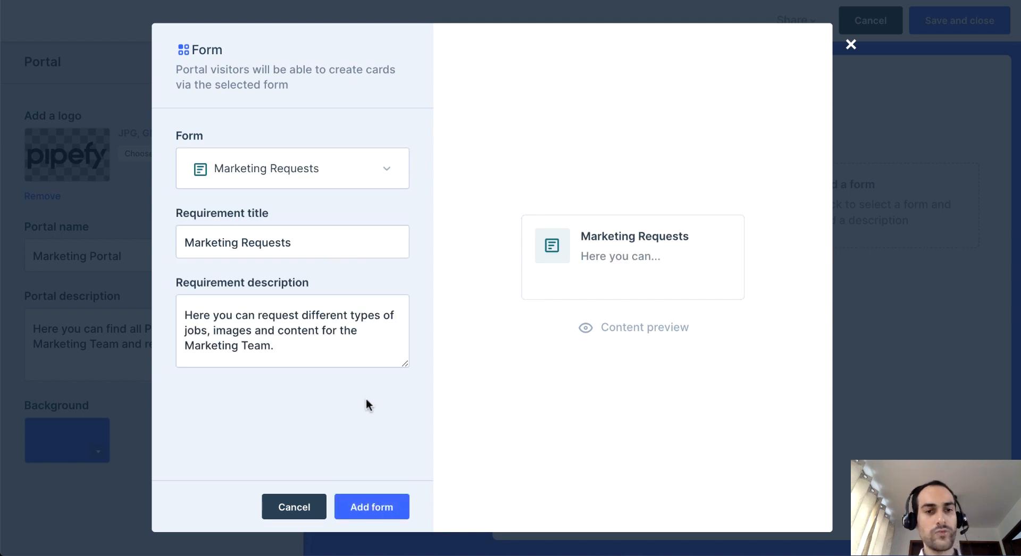
click(392, 507)
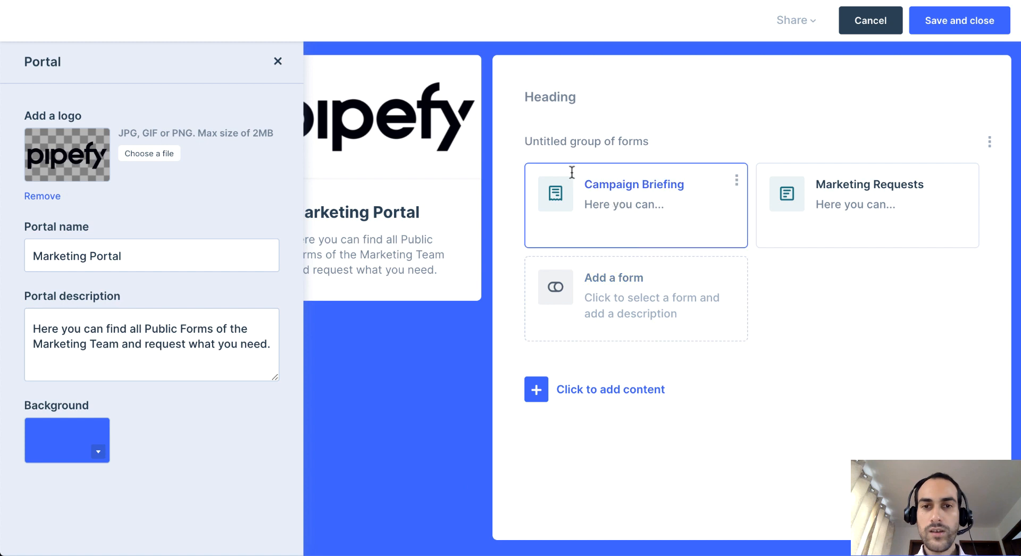
Set the heading to "Marketing Portal" and the form group's title to "Overall Marketing Public Forms", saving and closing the portal.
click(547, 105)
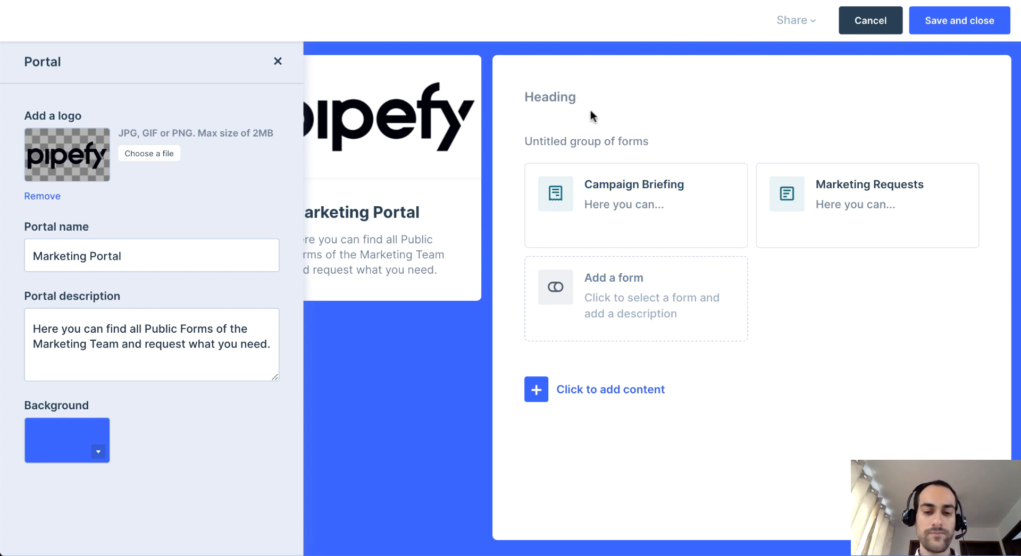
text(Marketing Portal)
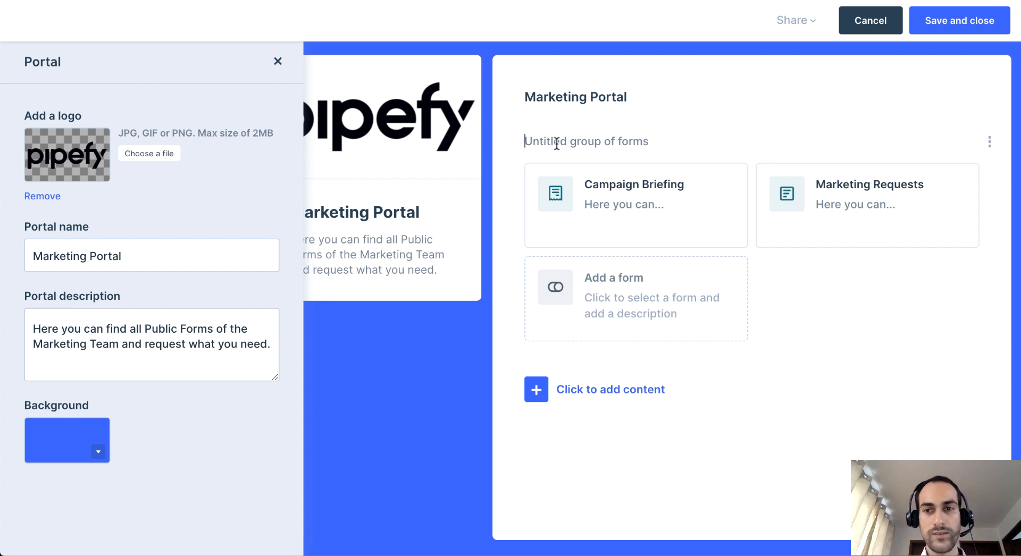
text(Overall Marketing Public Forms)
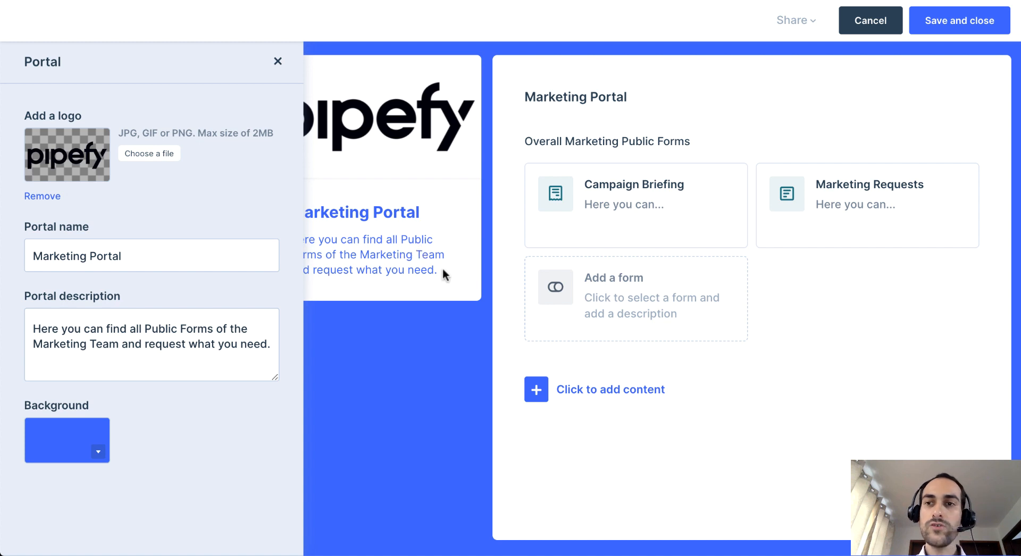
click(975, 32)
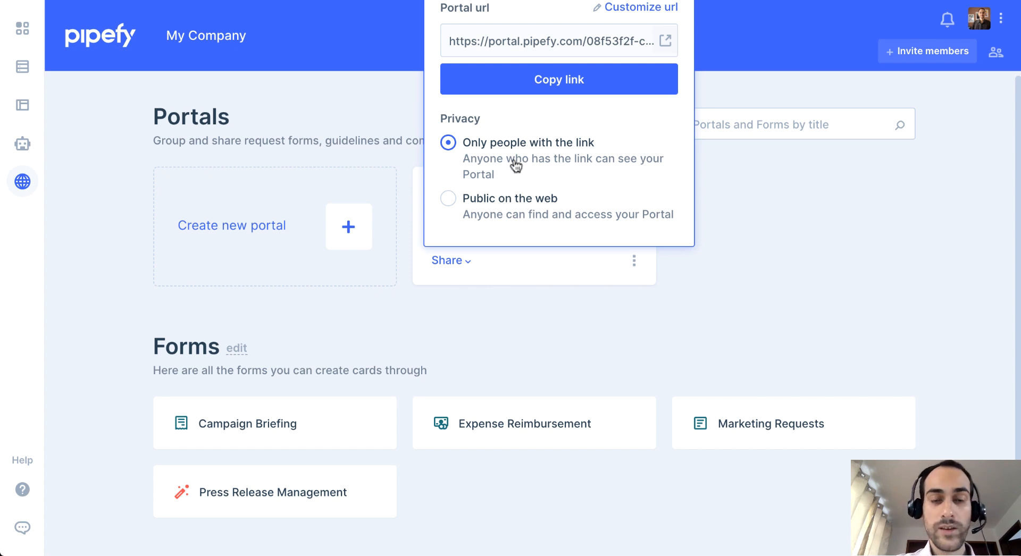
Set the Marketing Portal's privacy to "Public on the web" and copy its link.
click(451, 201)
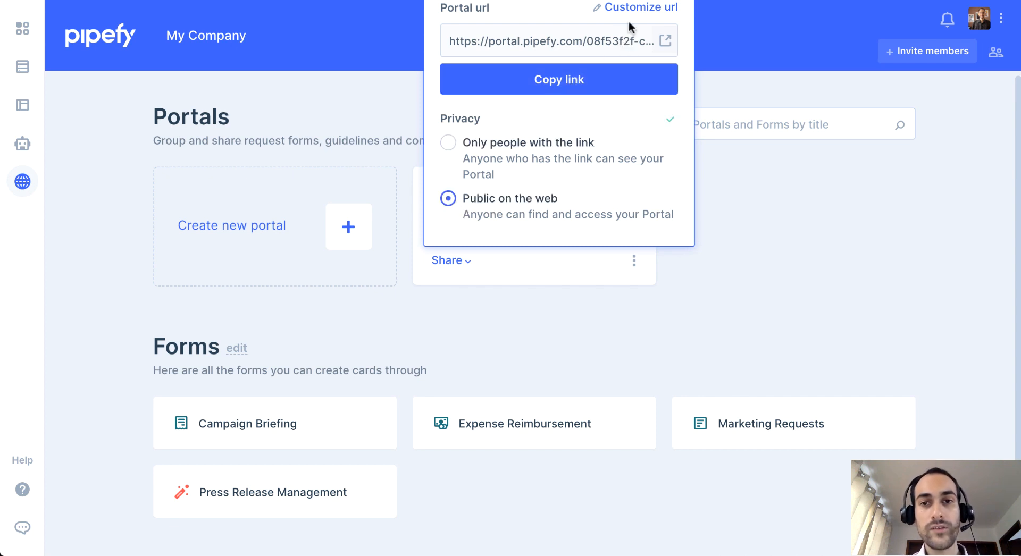
click(589, 81)
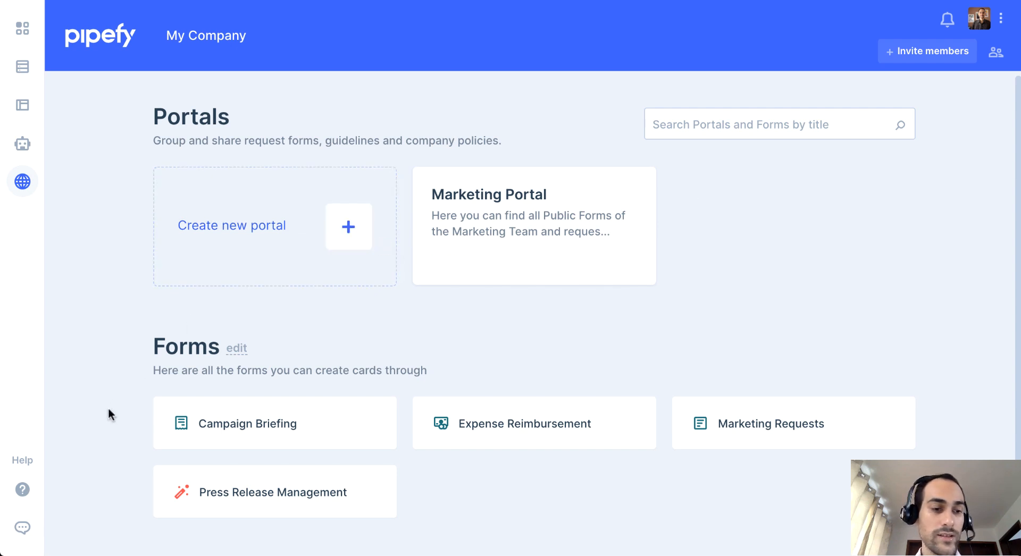
Look through the Learning center's help on portals and open the support chat.
click(23, 490)
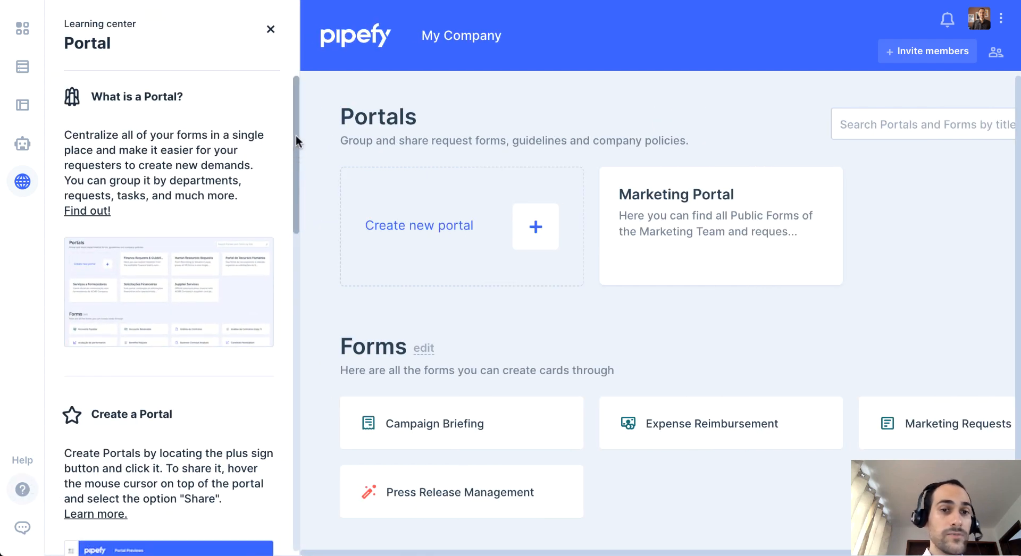
scroll(296, 141, down, 2)
drag(296, 141, 298, 118)
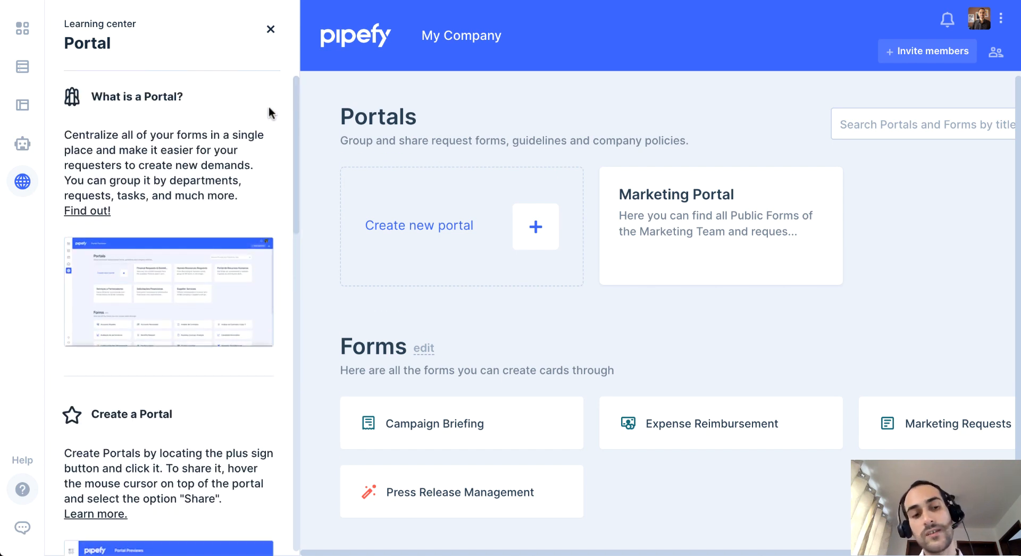
click(23, 529)
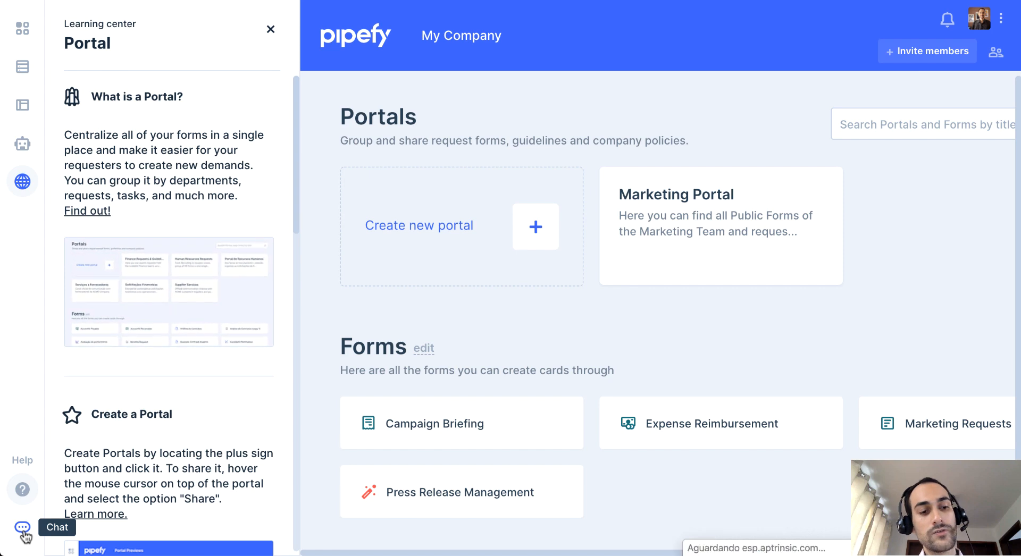